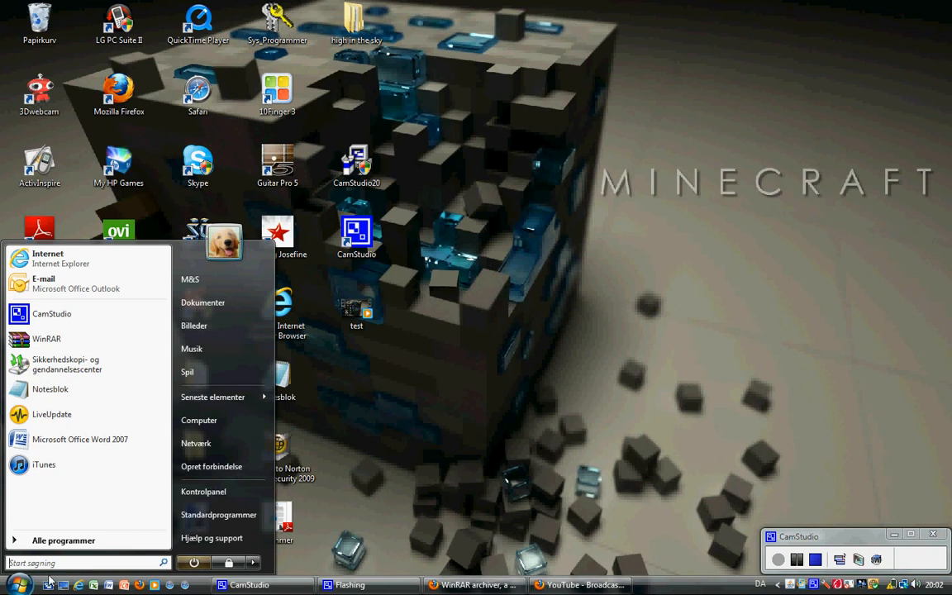
# Go to %appdata%, open the bin folder inside .minecraft, and select the minecraft jar file.
pyautogui.write('%')
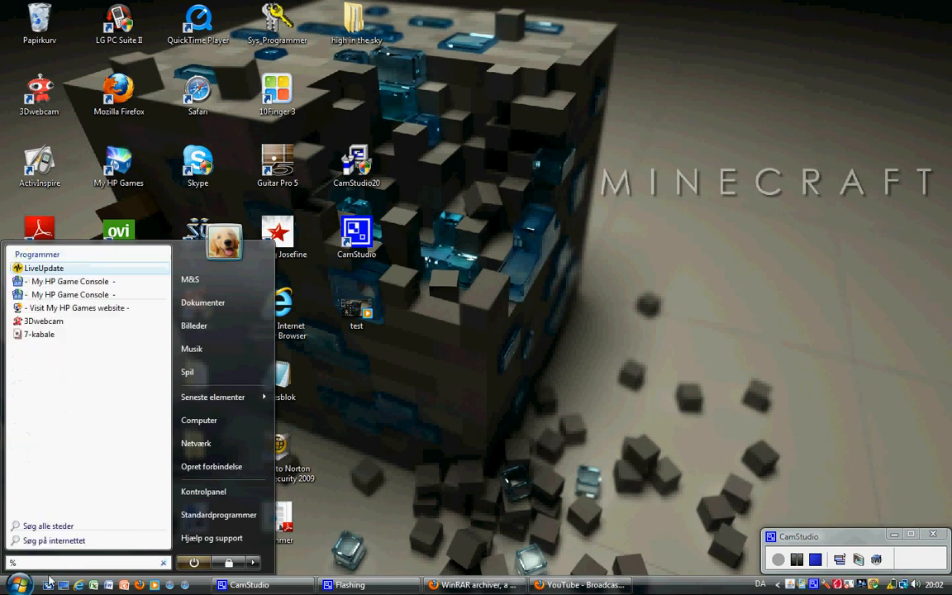
pyautogui.write('app')
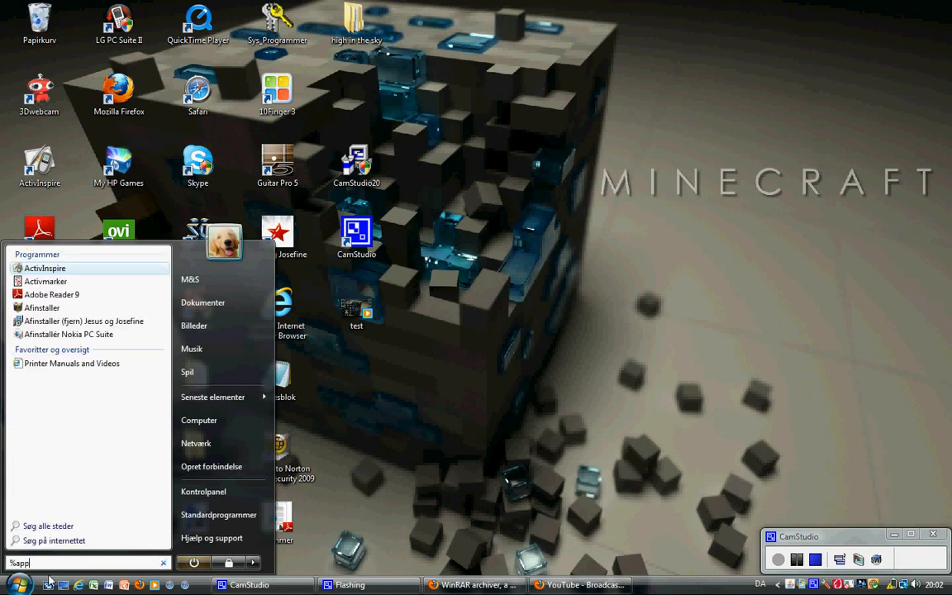
pyautogui.write('data%')
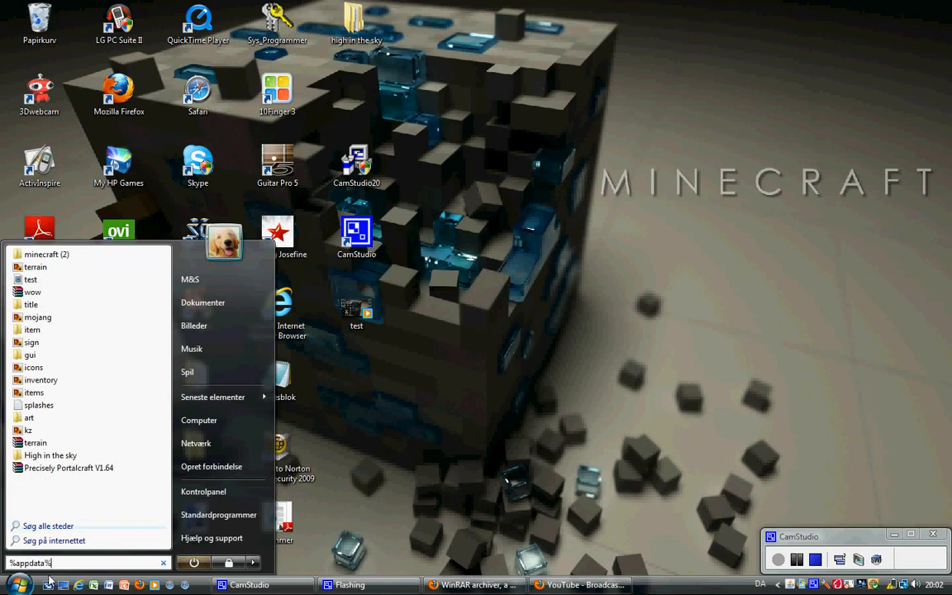
pyautogui.press('Return')
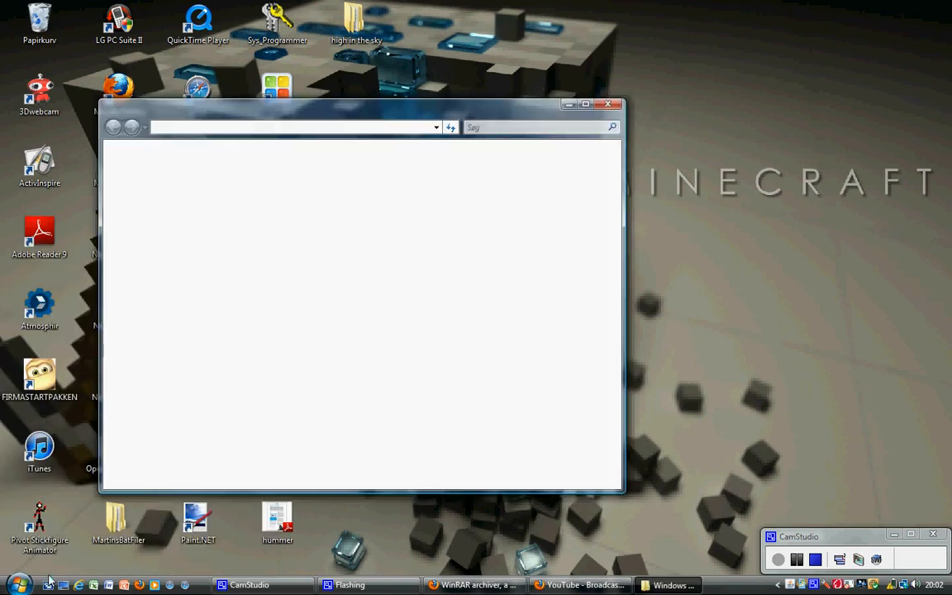
pyautogui.click(402, 188)
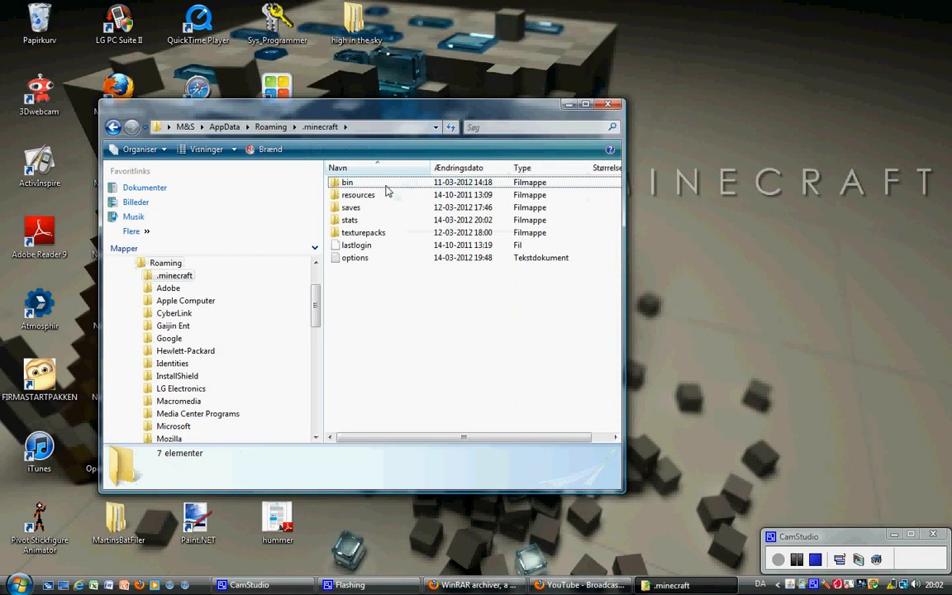
pyautogui.doubleClick(385, 183)
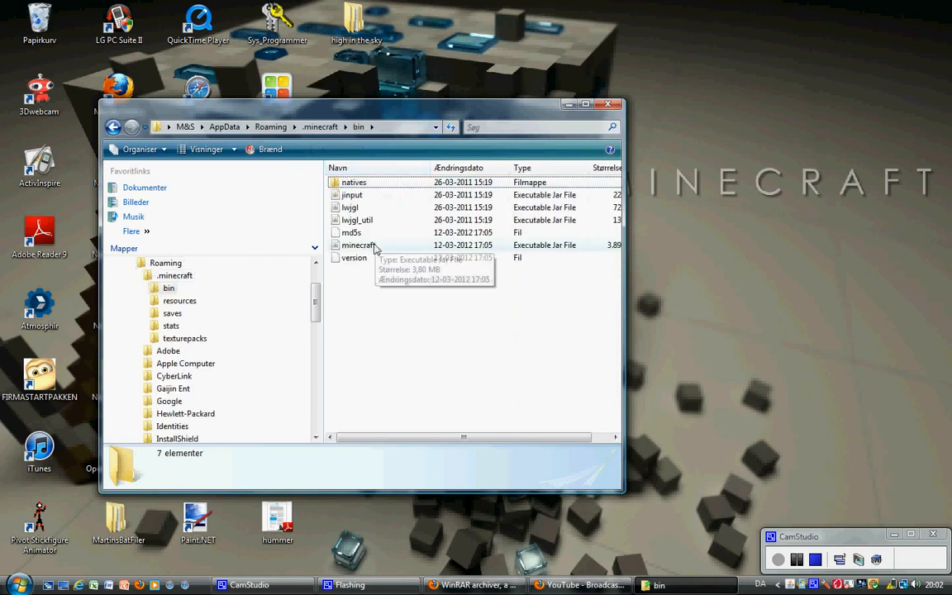
pyautogui.moveTo(392, 244); pyautogui.dragTo(695, 200)
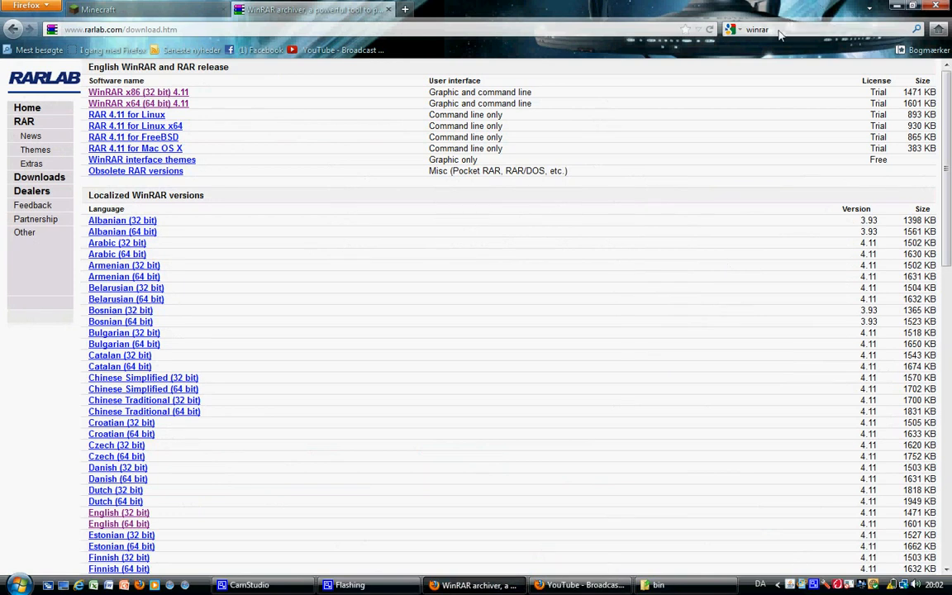
# Switch to Firefox, search the web for winrar, view the RARLAB downloads page, and return to the bin folder.
pyautogui.click(779, 31)
pyautogui.press('Return')
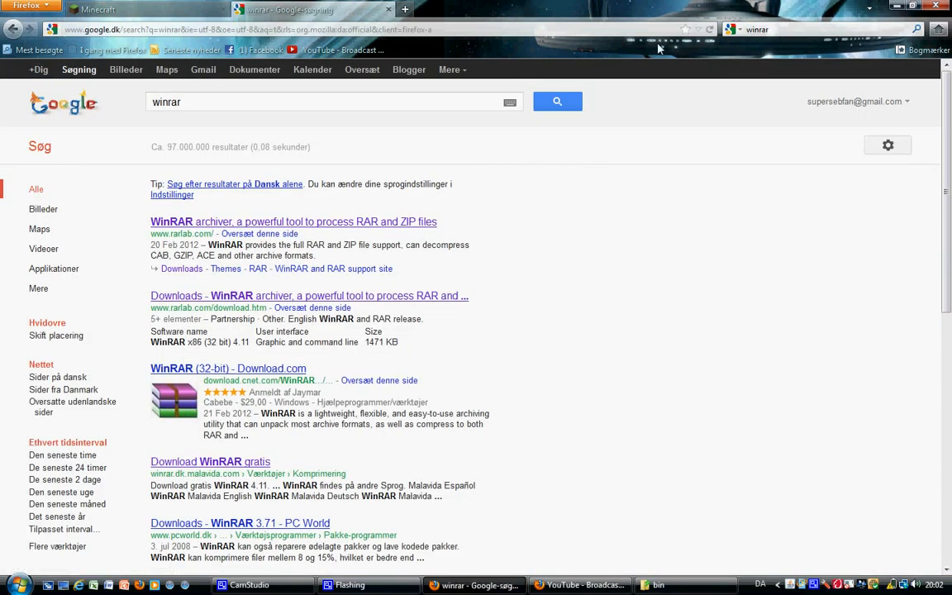
pyautogui.click(199, 299)
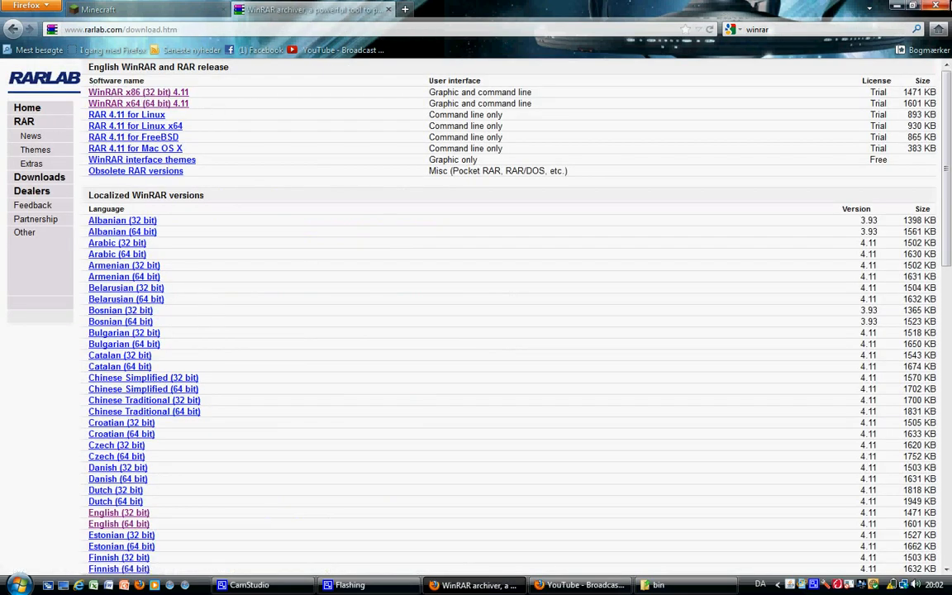
pyautogui.click(899, 7)
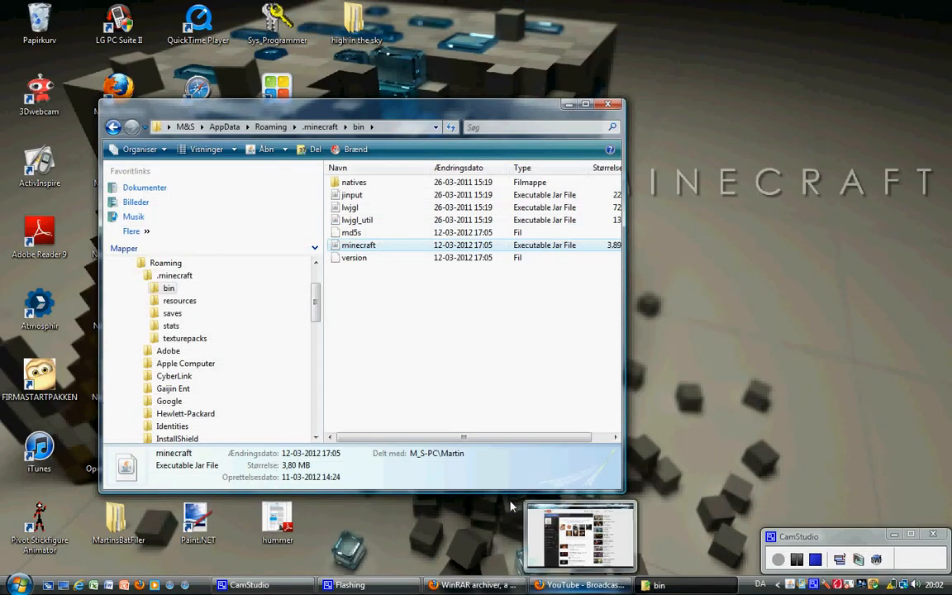
# Extract the minecraft jar with WinRAR into a minecraft folder on the desktop and minimize the bin folder window.
pyautogui.moveTo(477, 248); pyautogui.dragTo(692, 215)
pyautogui.click(753, 251)
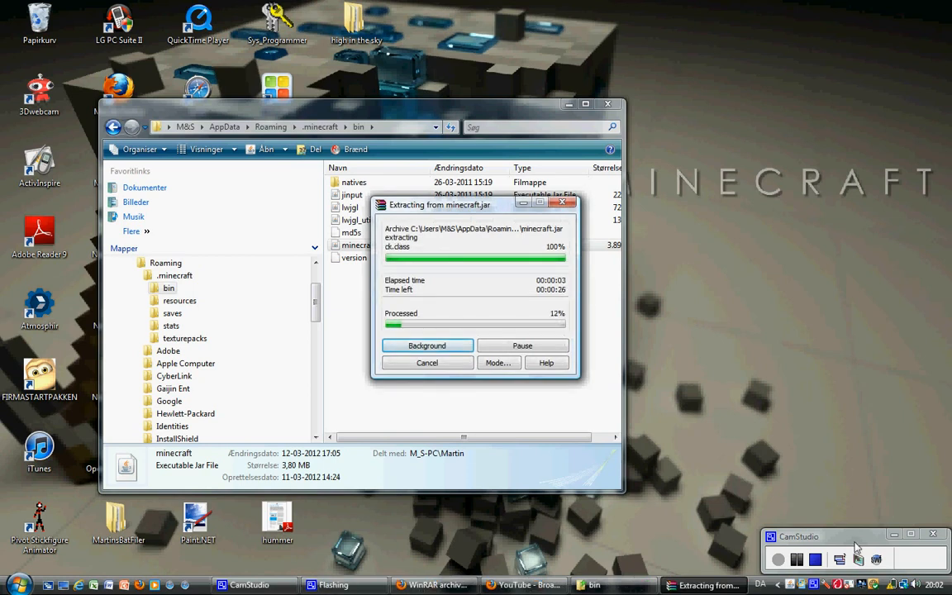
pyautogui.click(798, 559)
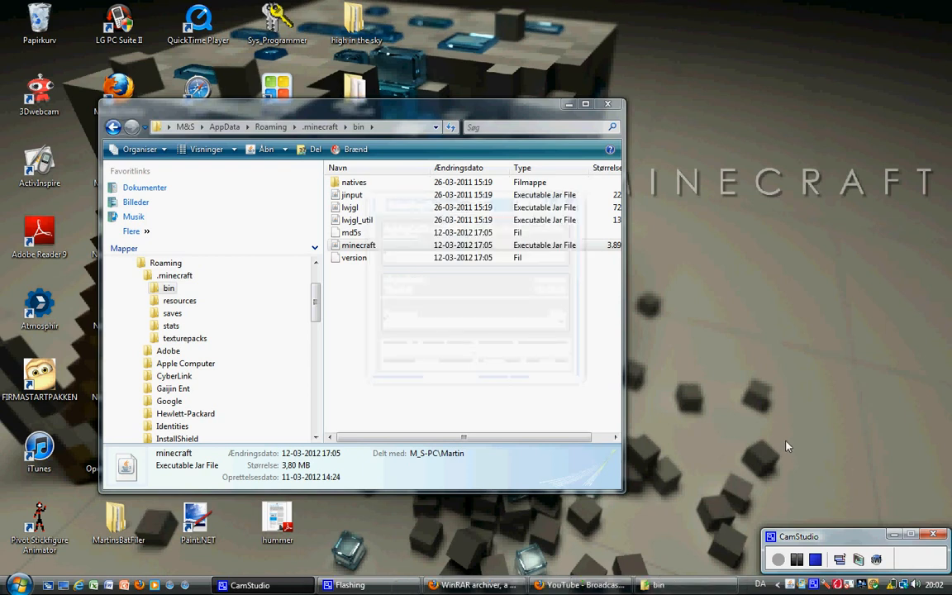
pyautogui.click(571, 104)
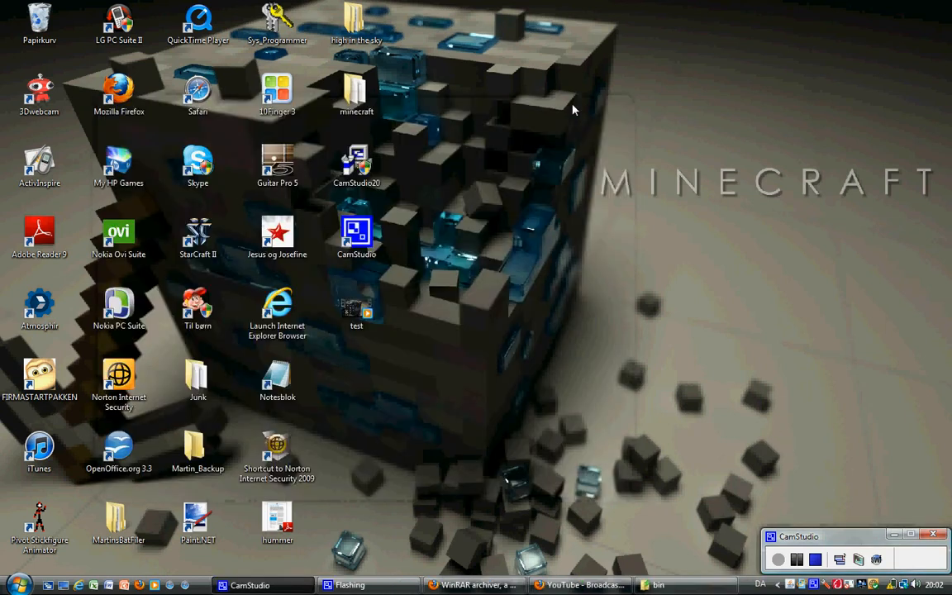
# Move all CLASS files in the desktop minecraft folder, from a.class to aaz.class, to the recycle bin.
pyautogui.doubleClick(362, 96)
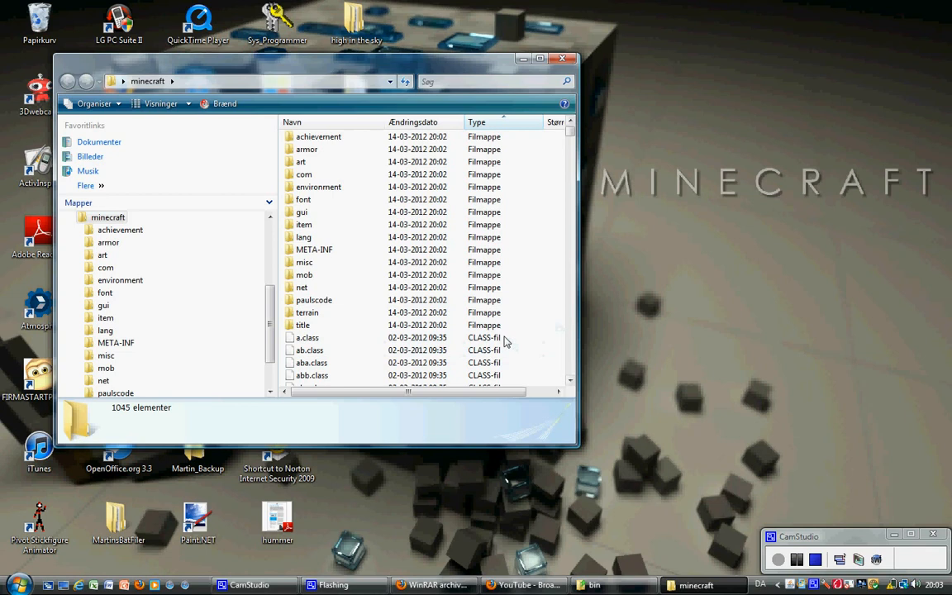
pyautogui.click(503, 339)
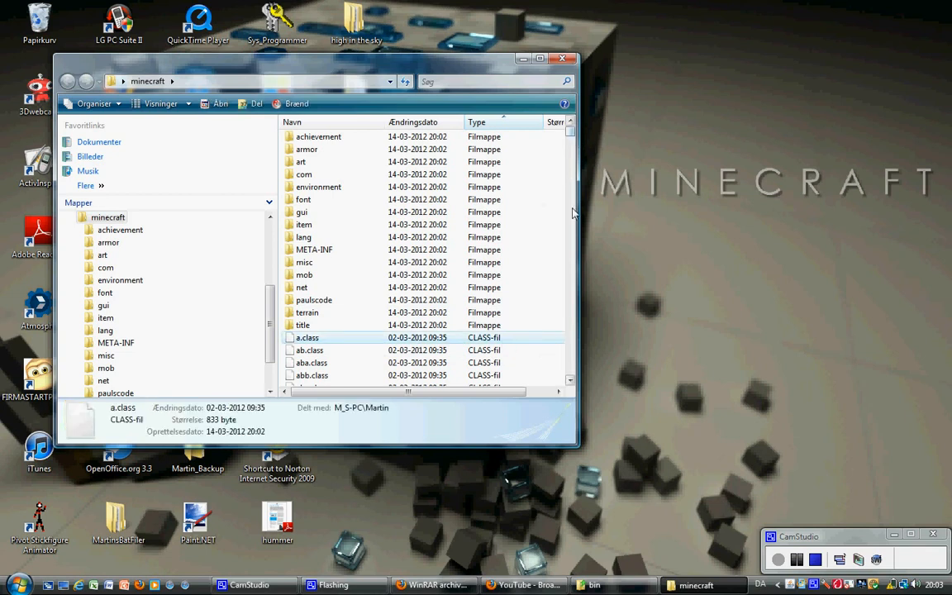
pyautogui.moveTo(571, 133); pyautogui.dragTo(579, 384)
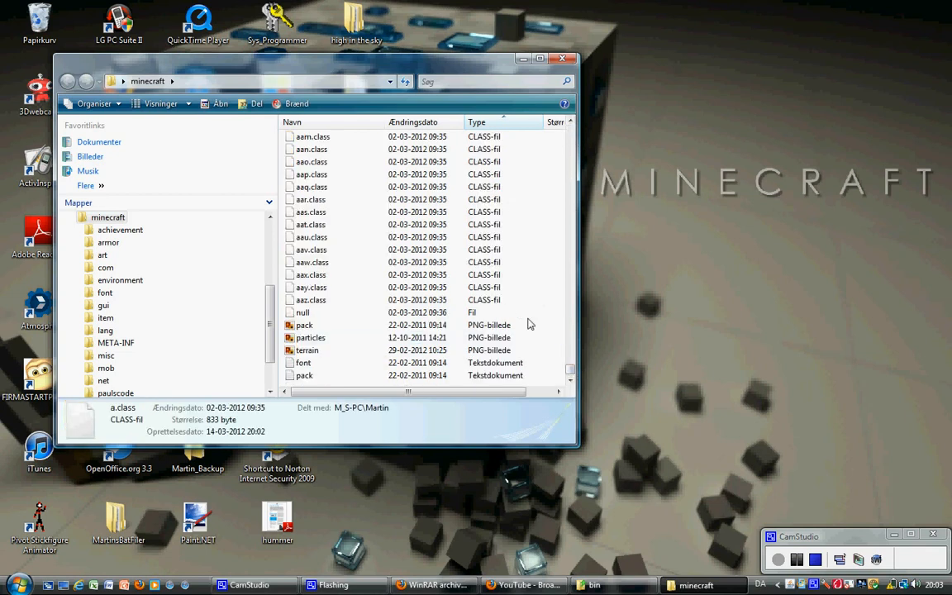
pyautogui.keyDown('shift'); pyautogui.click(505, 302); pyautogui.keyUp('shift')
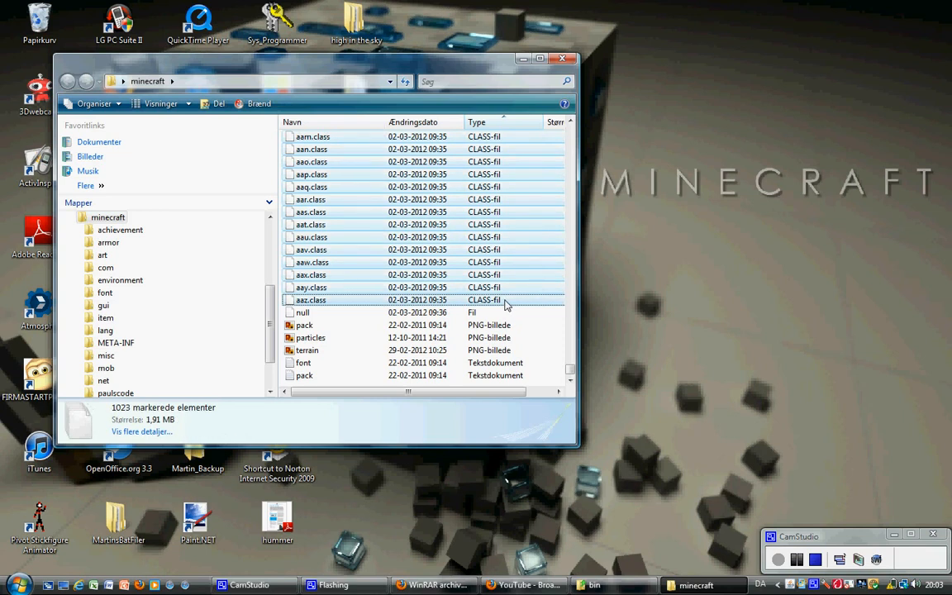
pyautogui.press('Delete')
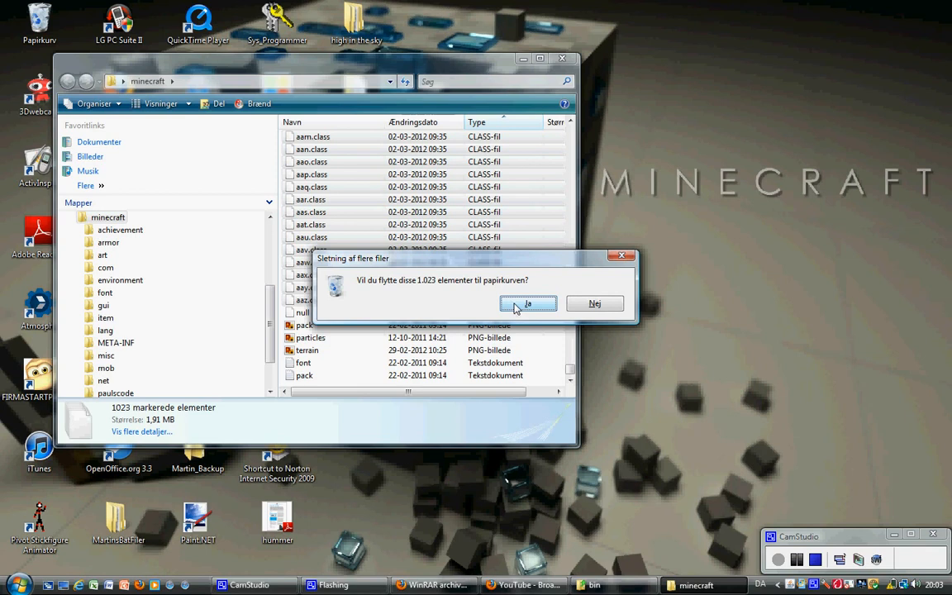
pyautogui.click(521, 308)
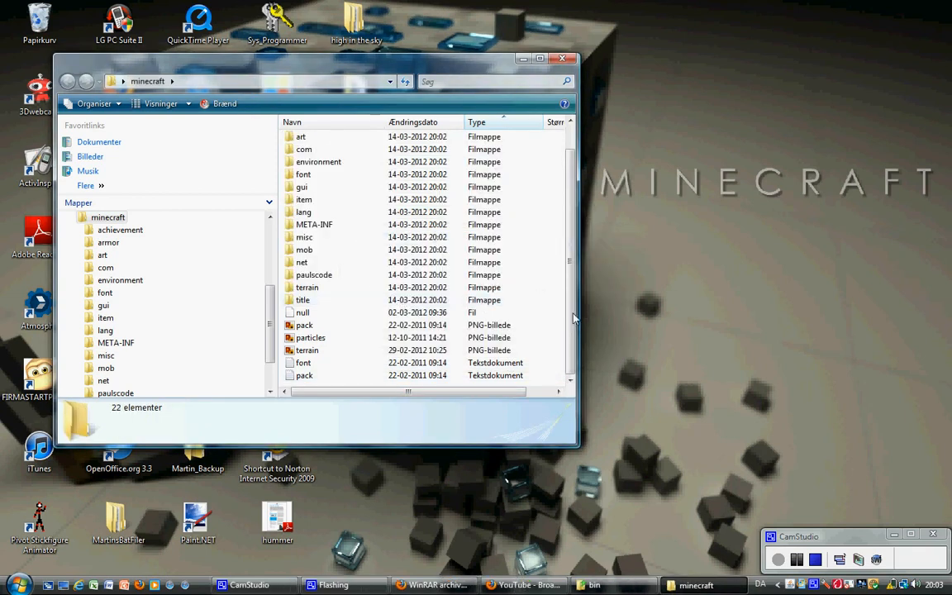
pyautogui.click(308, 350)
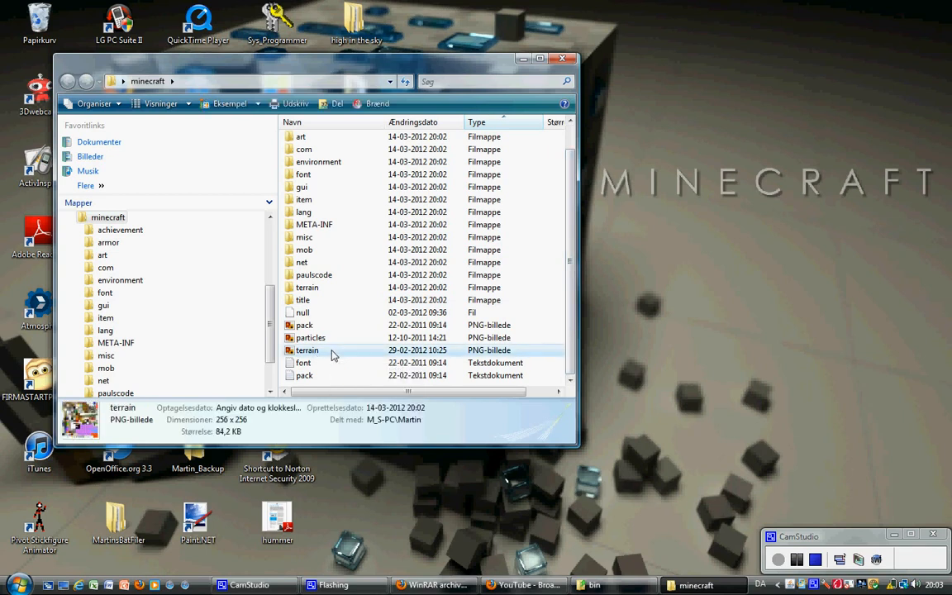
pyautogui.rightClick(332, 355)
pyautogui.moveTo(385, 128)
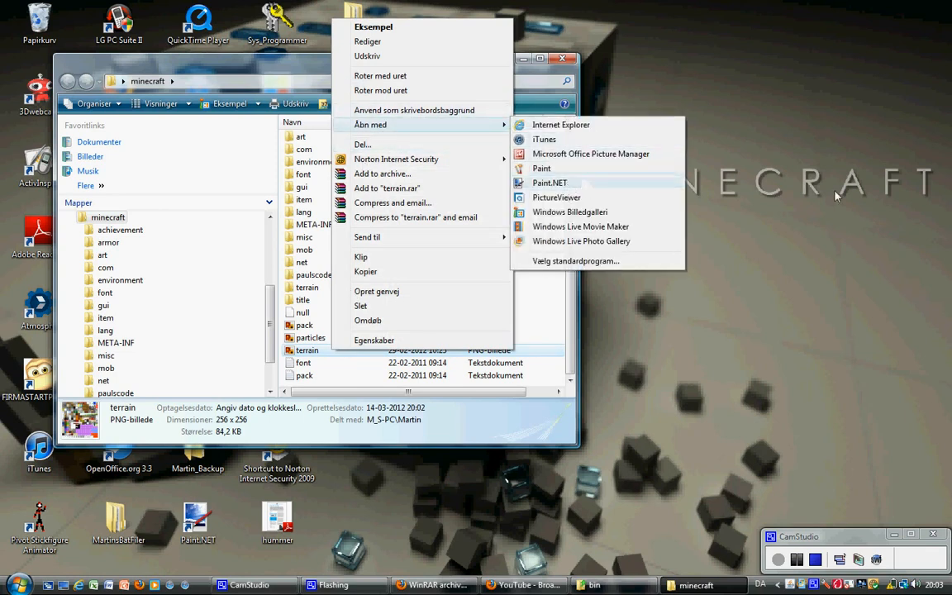
pyautogui.click(558, 184)
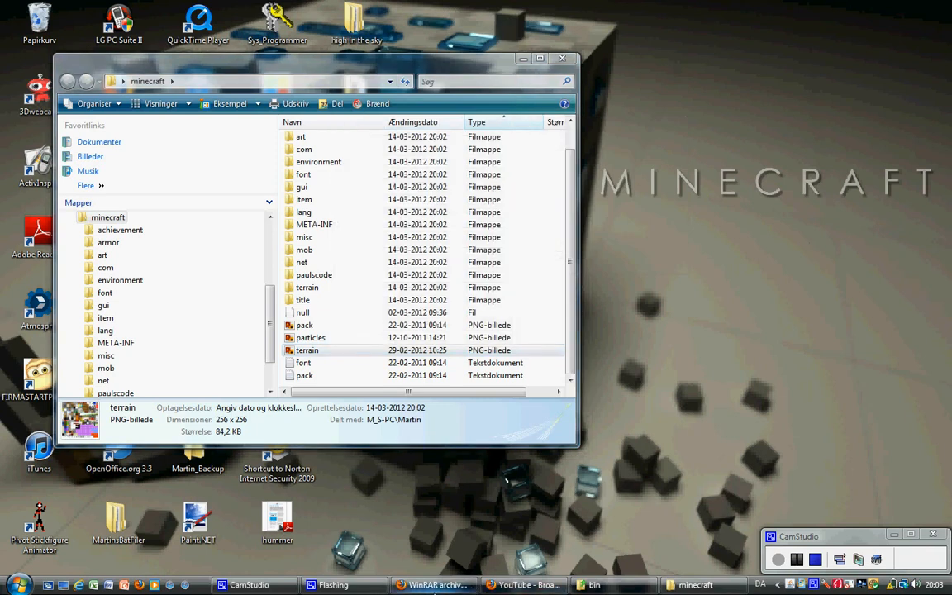
# Switch to Firefox, search for paint net download, view the Softonic Paint.NET page, and return to the minecraft folder.
pyautogui.click(434, 585)
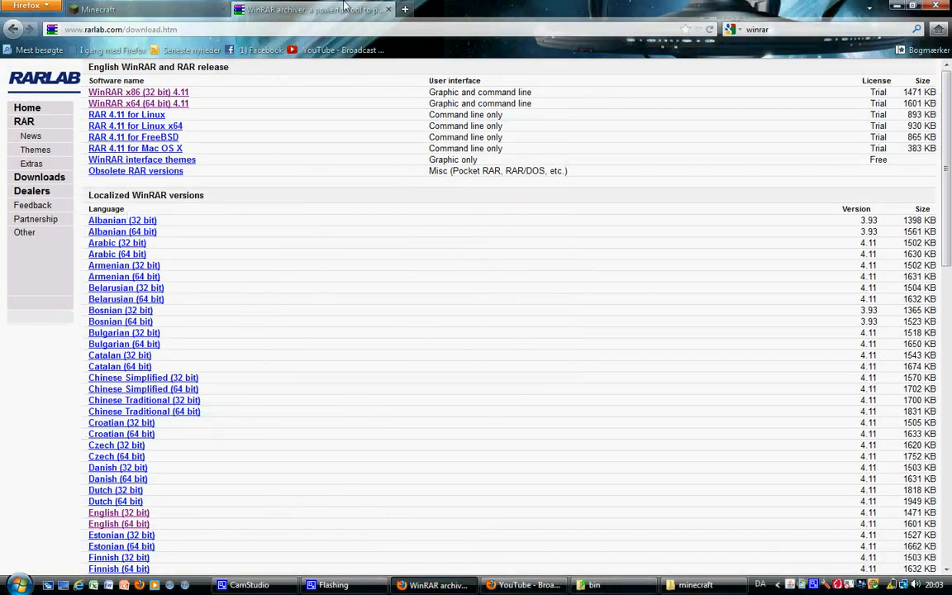
pyautogui.click(784, 33)
pyautogui.write('paint net do')
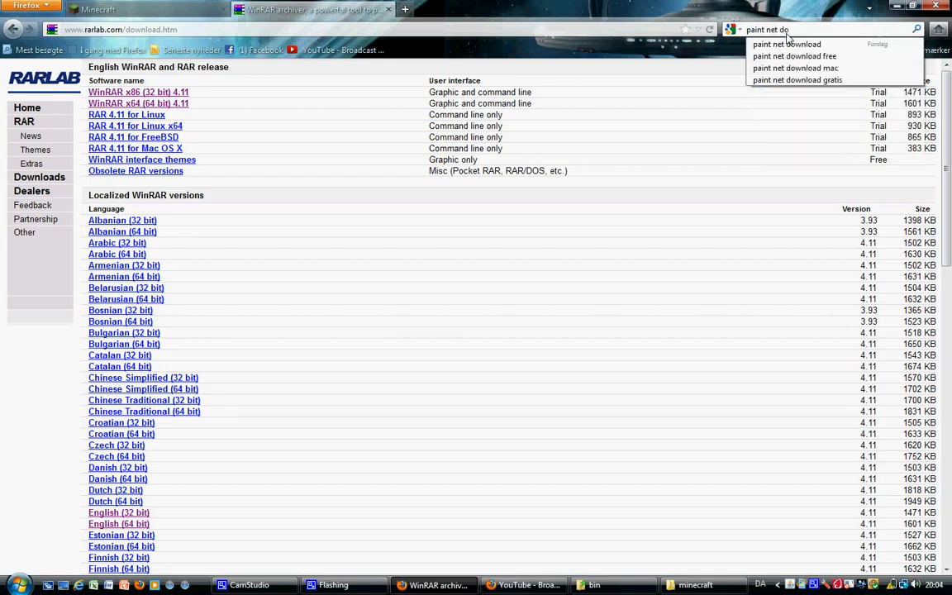
pyautogui.click(787, 44)
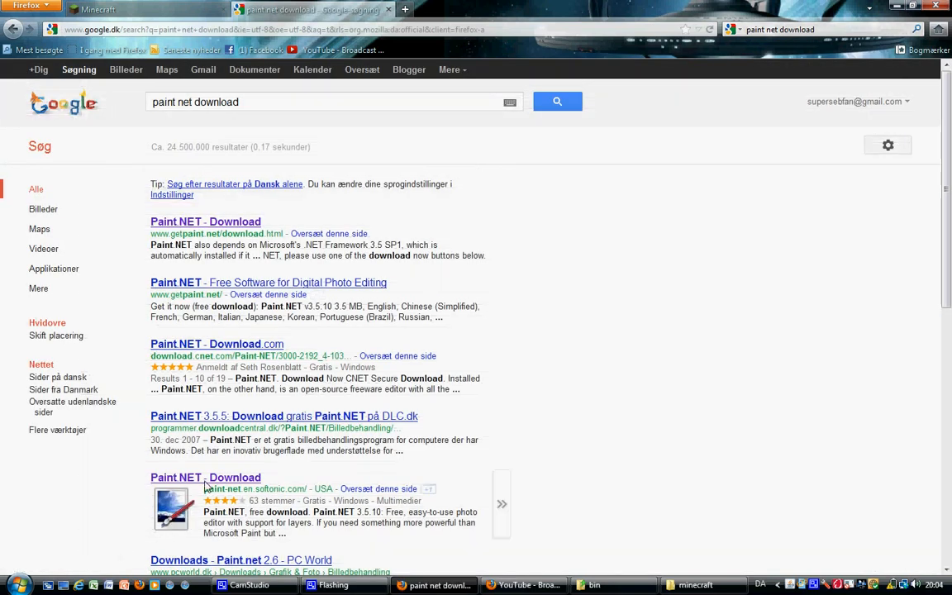
pyautogui.click(174, 499)
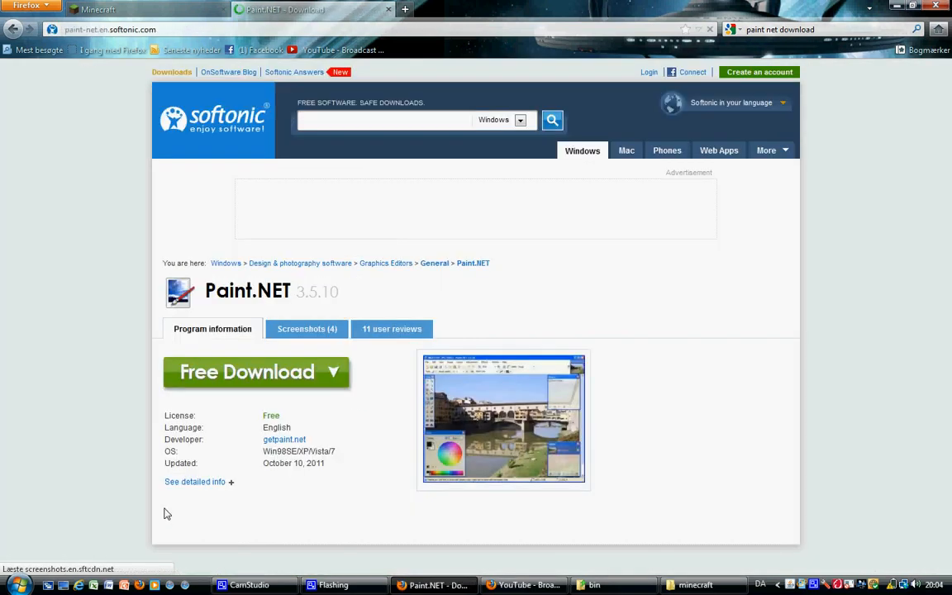
pyautogui.click(895, 6)
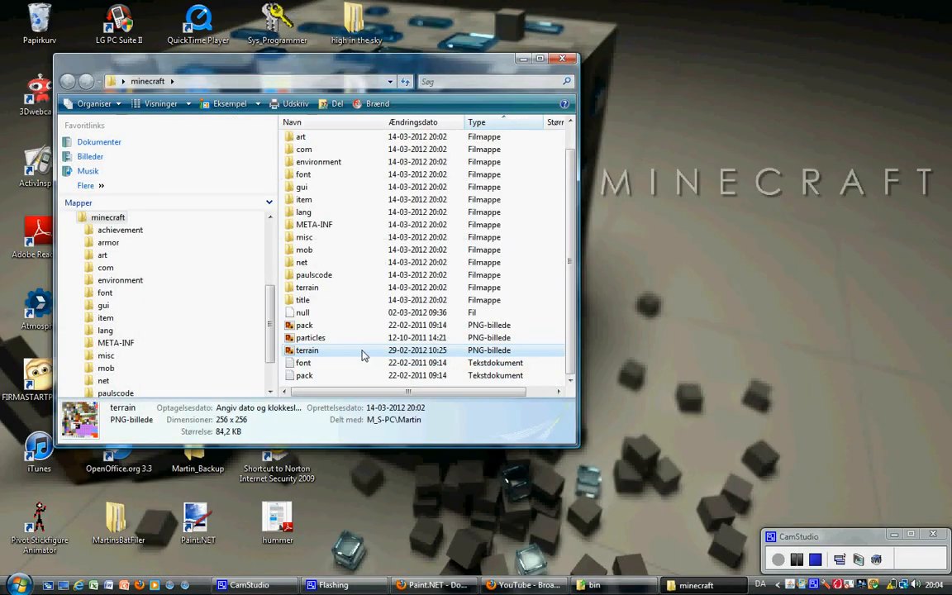
# Open the terrain PNG image from the minecraft folder in Paint.NET.
pyautogui.rightClick(364, 355)
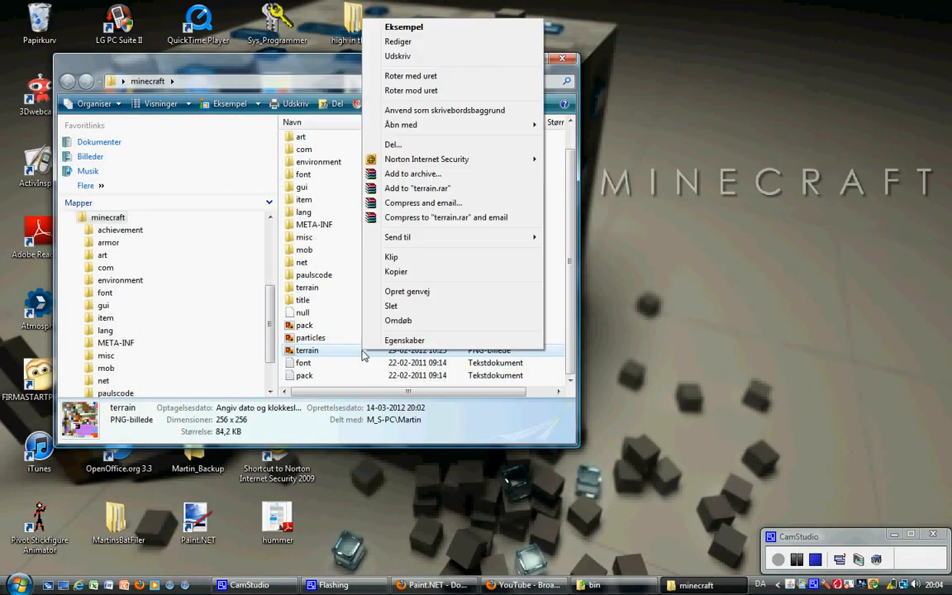
pyautogui.moveTo(484, 126)
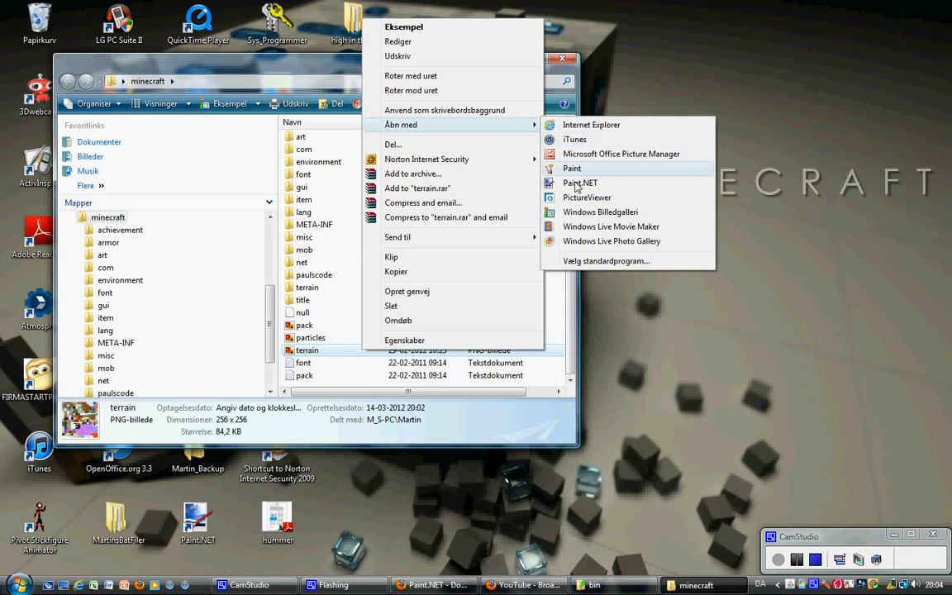
pyautogui.click(578, 169)
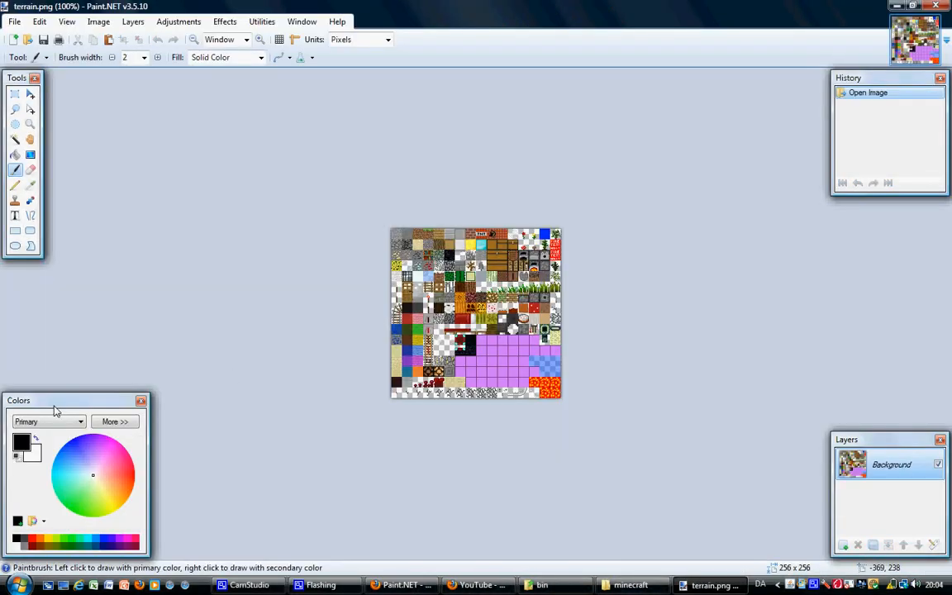
# Set the primary color to pink, scribble loops across the terrain textures with the Paintbrush, and switch to the Pencil tool.
pyautogui.click(258, 38)
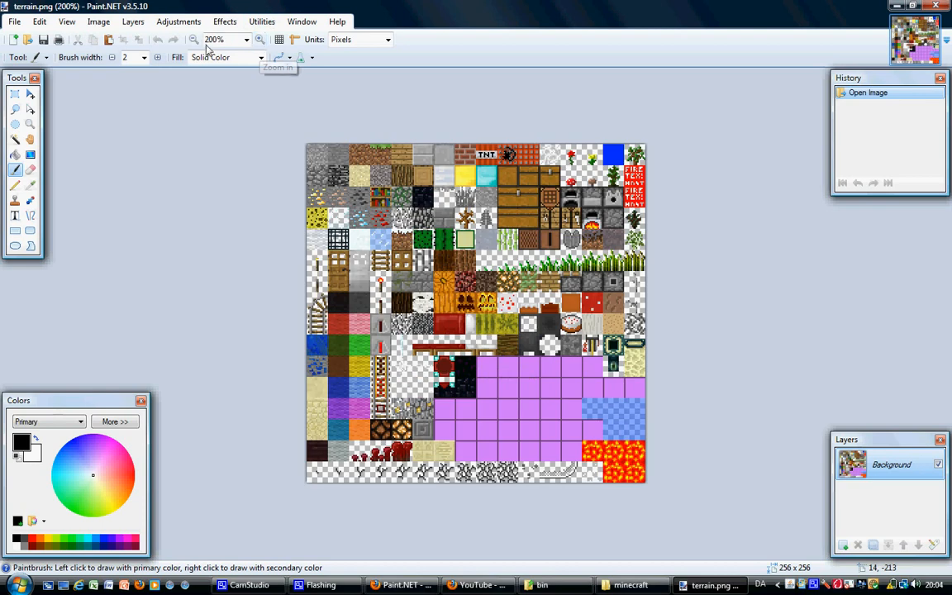
pyautogui.click(193, 39)
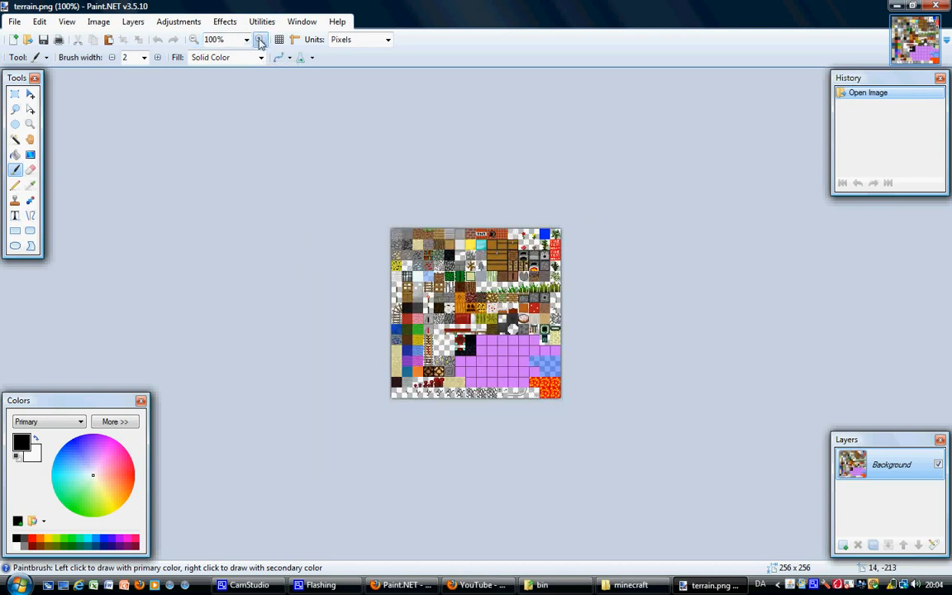
pyautogui.click(259, 39)
pyautogui.click(259, 40)
pyautogui.click(260, 40)
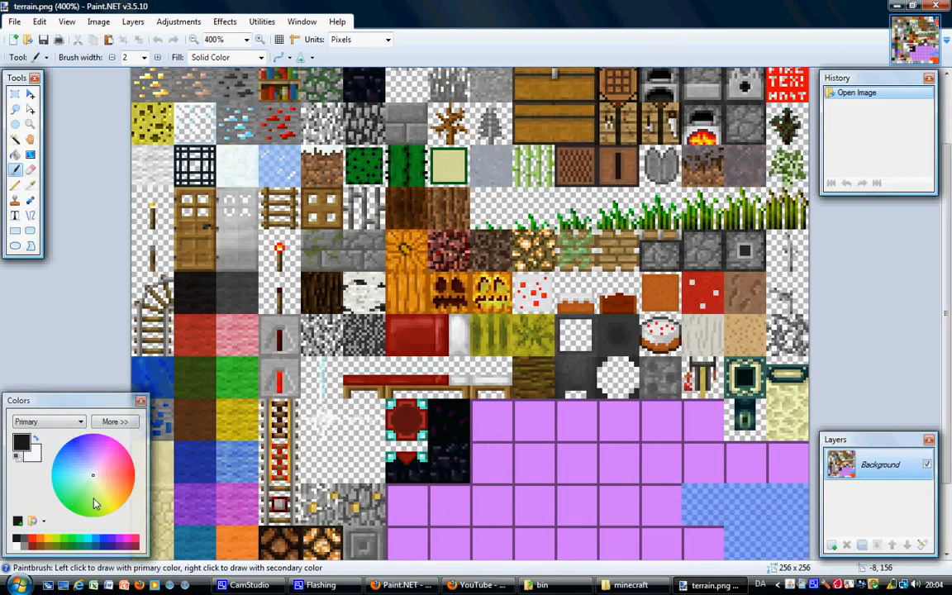
pyautogui.click(110, 448)
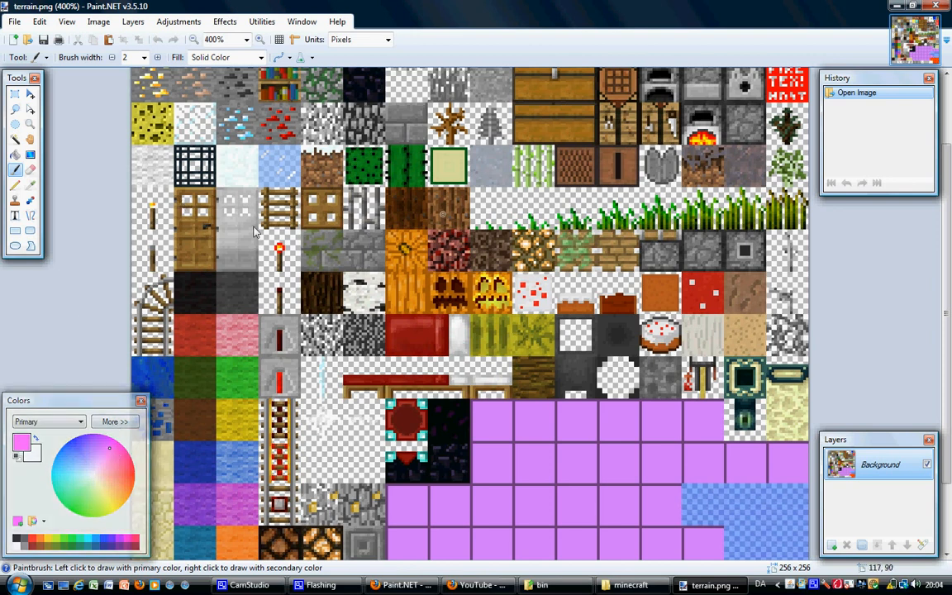
pyautogui.moveTo(265, 207)
pyautogui.mouseDown()
pyautogui.moveTo(397, 240)
pyautogui.moveTo(297, 323)
pyautogui.moveTo(678, 360)
pyautogui.moveTo(353, 373)
pyautogui.moveTo(205, 195)
pyautogui.moveTo(223, 139)
pyautogui.mouseUp()
pyautogui.click(17, 186)
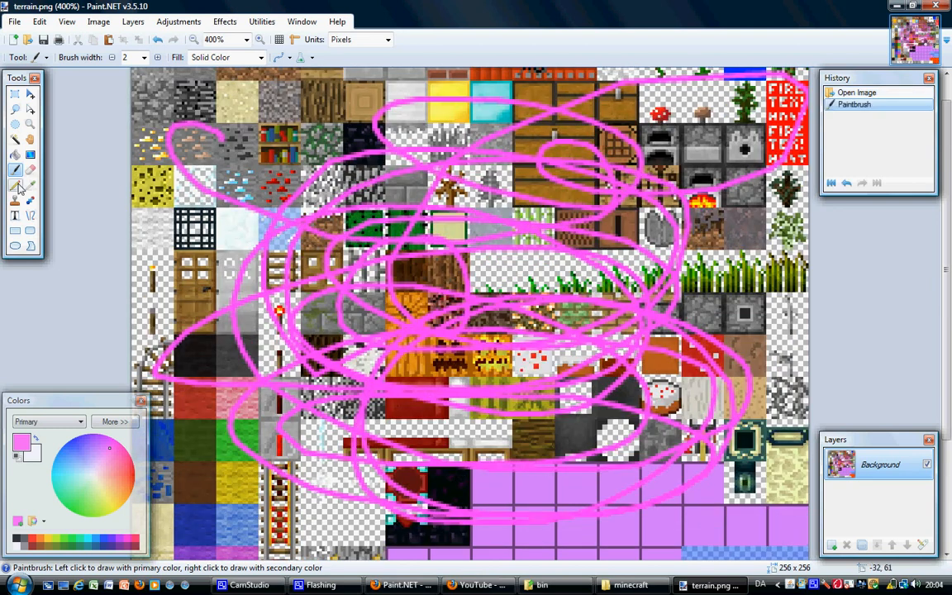
# Scribble thin pink Pencil lines across the terrain textures, extending over the lower tiles.
pyautogui.scroll(1, 464, 142)
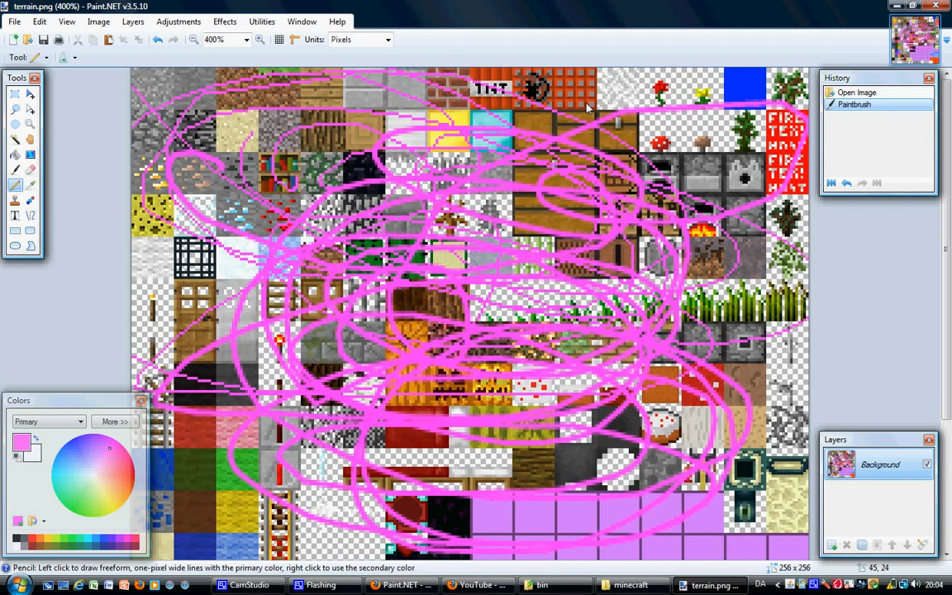
pyautogui.scroll(-2, 231, 374)
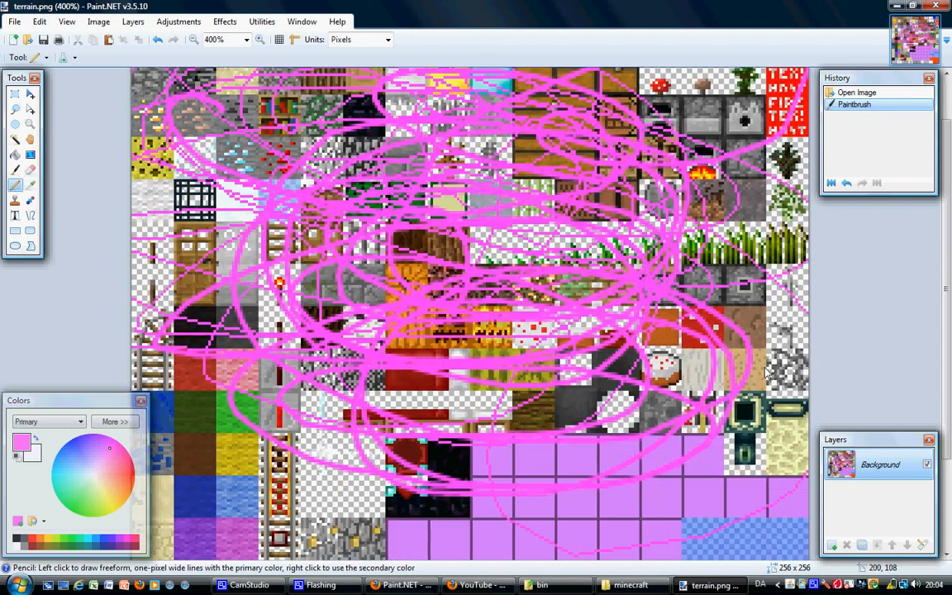
pyautogui.click(323, 279)
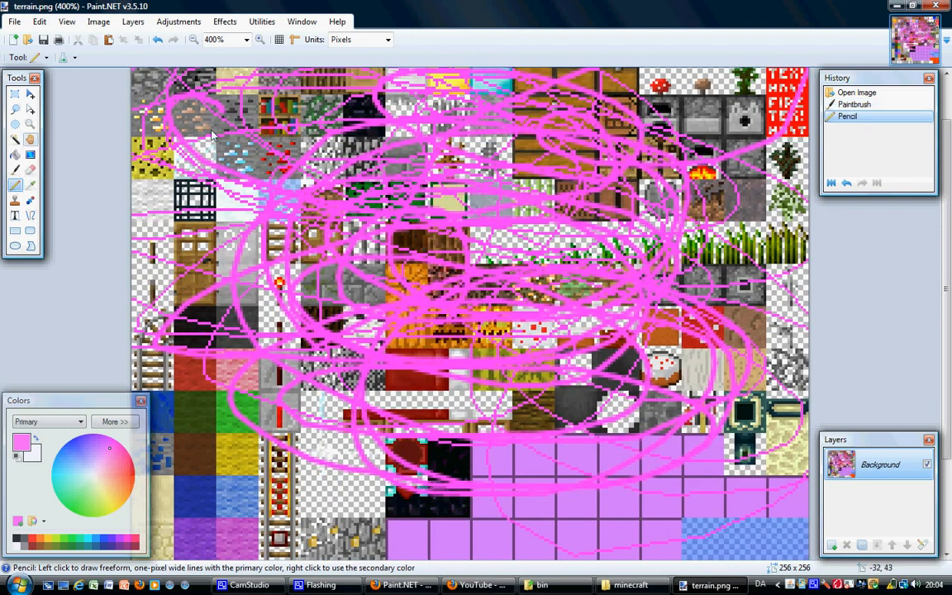
# Erase looping strokes across the terrain textures with the Eraser at brush width 2.
pyautogui.press('h')
pyautogui.moveTo(568, 268); pyautogui.dragTo(508, 404)
pyautogui.click(30, 169)
pyautogui.moveTo(453, 264)
pyautogui.mouseDown()
pyautogui.moveTo(471, 198)
pyautogui.moveTo(355, 247)
pyautogui.moveTo(578, 165)
pyautogui.moveTo(496, 401)
pyautogui.moveTo(322, 364)
pyautogui.moveTo(182, 354)
pyautogui.moveTo(661, 305)
pyautogui.moveTo(613, 383)
pyautogui.moveTo(463, 425)
pyautogui.moveTo(250, 367)
pyautogui.moveTo(693, 285)
pyautogui.moveTo(247, 301)
pyautogui.moveTo(719, 180)
pyautogui.moveTo(532, 178)
pyautogui.moveTo(573, 308)
pyautogui.mouseUp()
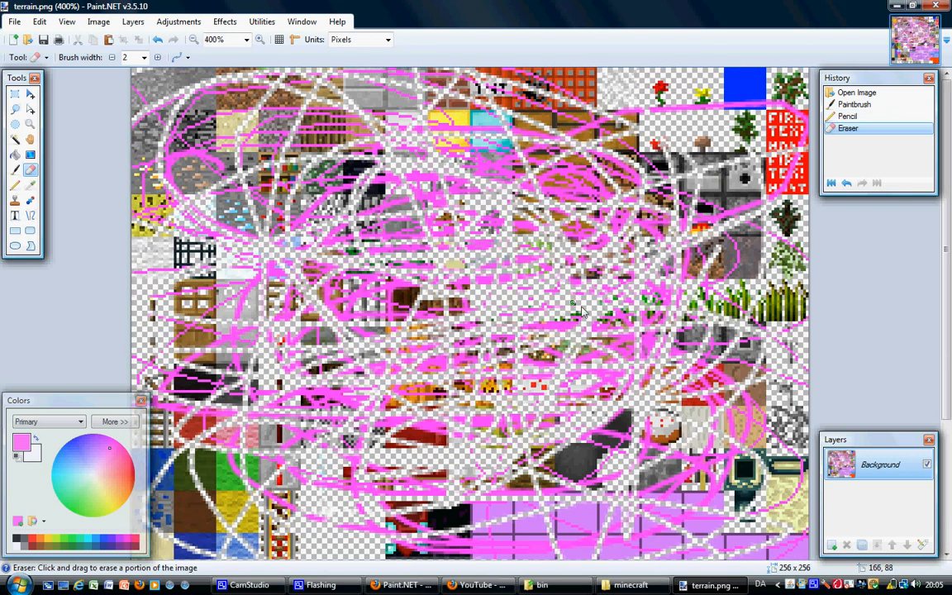
# Save terrain.png with Auto-detect bit depth and close Paint.NET.
pyautogui.hotkey('ctrl', 's')
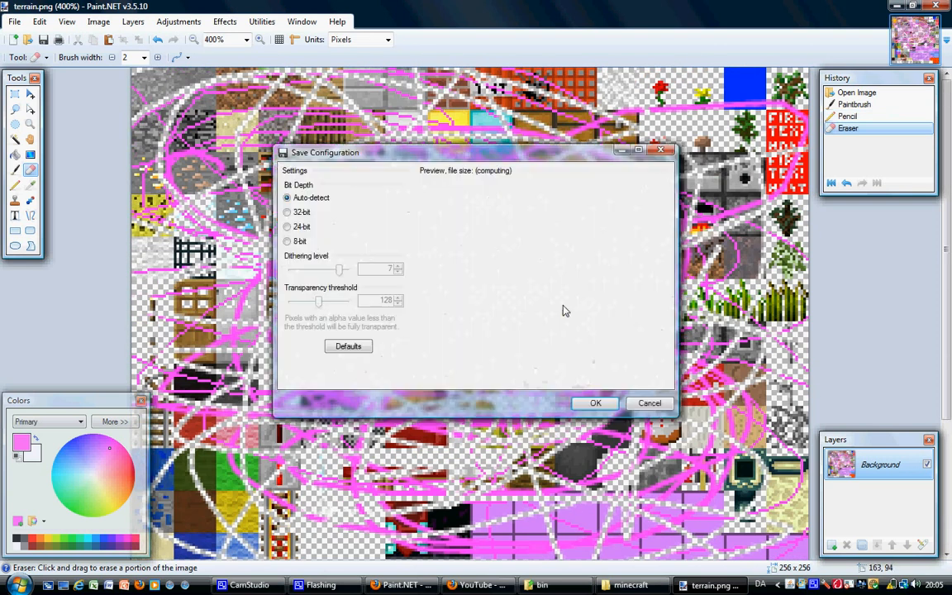
pyautogui.click(597, 404)
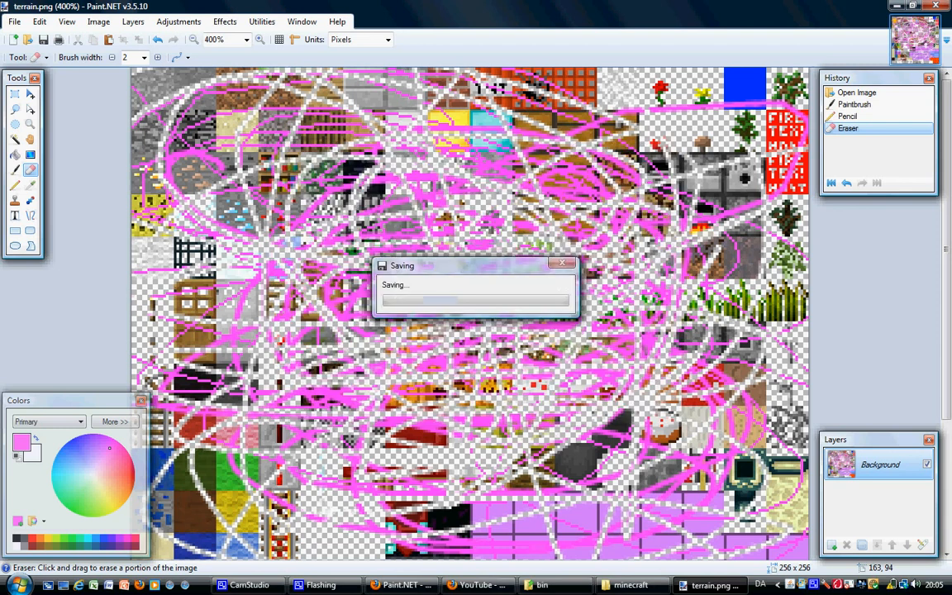
pyautogui.click(934, 5)
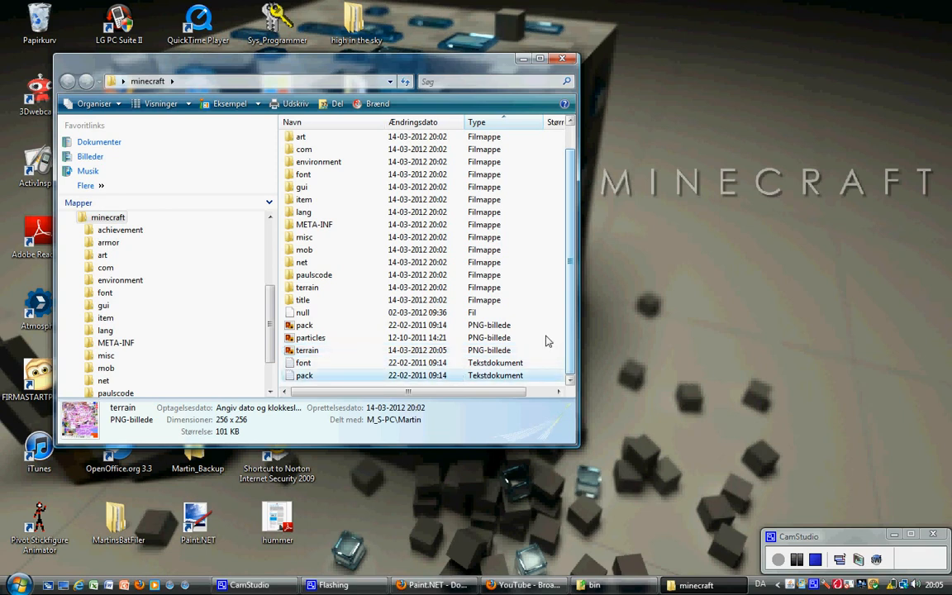
# Set up a WinRAR archive of all items in the minecraft folder, using the ZIP format.
pyautogui.click(471, 374)
pyautogui.scroll(1, 568, 275)
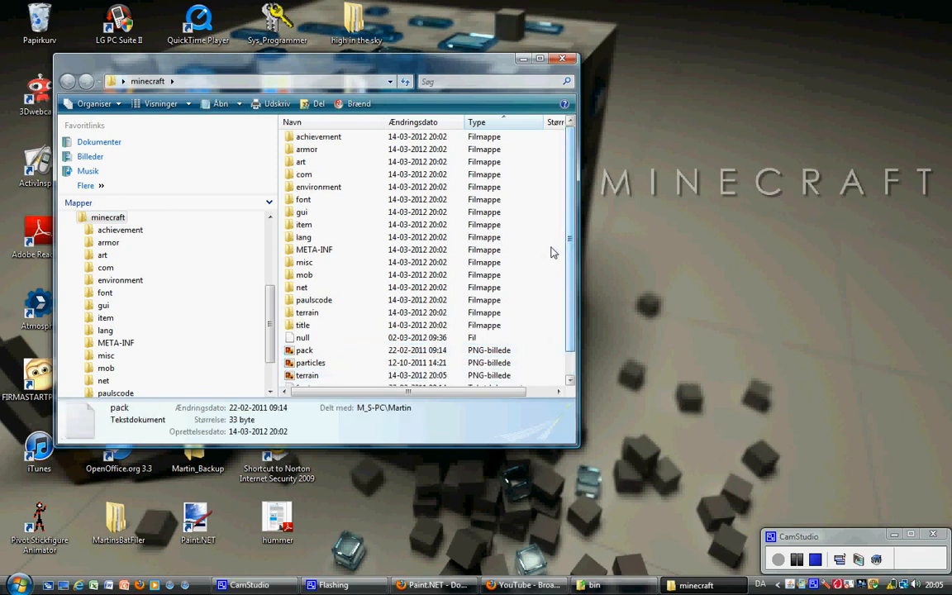
pyautogui.hotkey('ctrl', 'a')
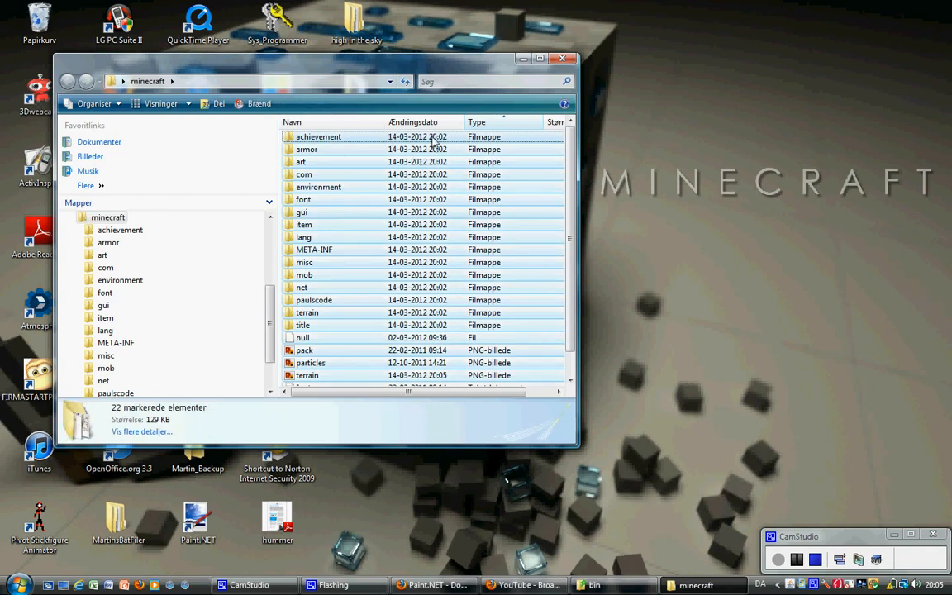
pyautogui.rightClick(433, 142)
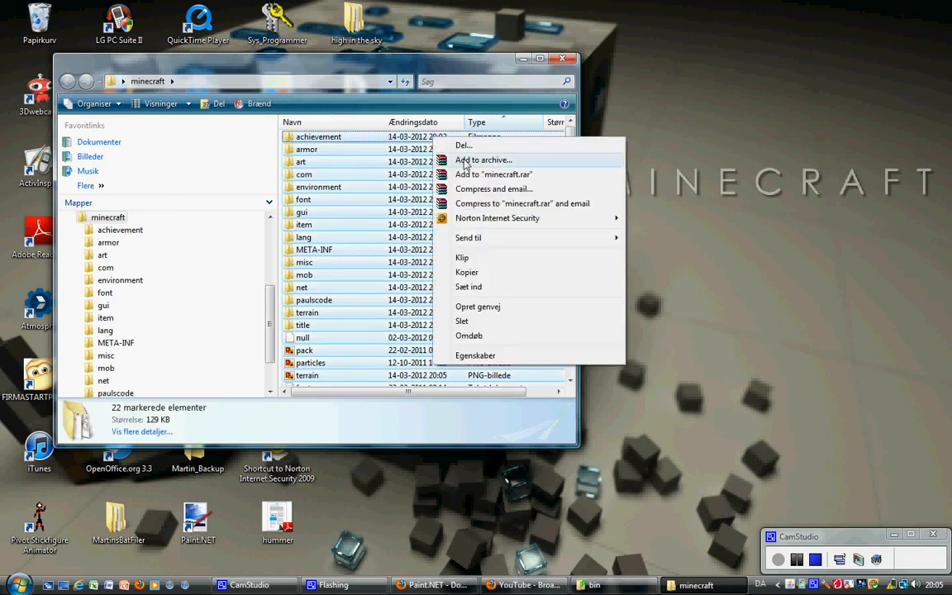
pyautogui.click(464, 161)
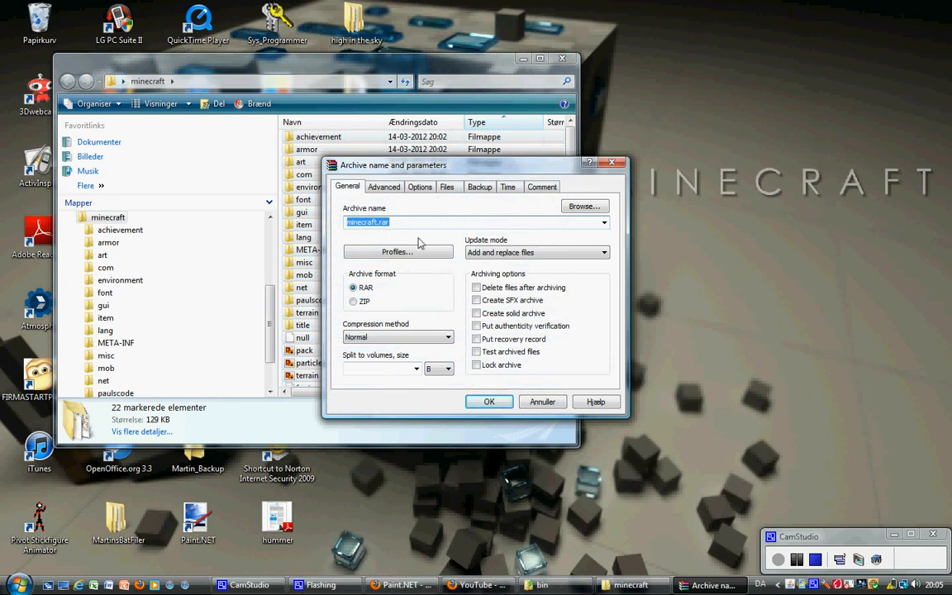
pyautogui.click(353, 302)
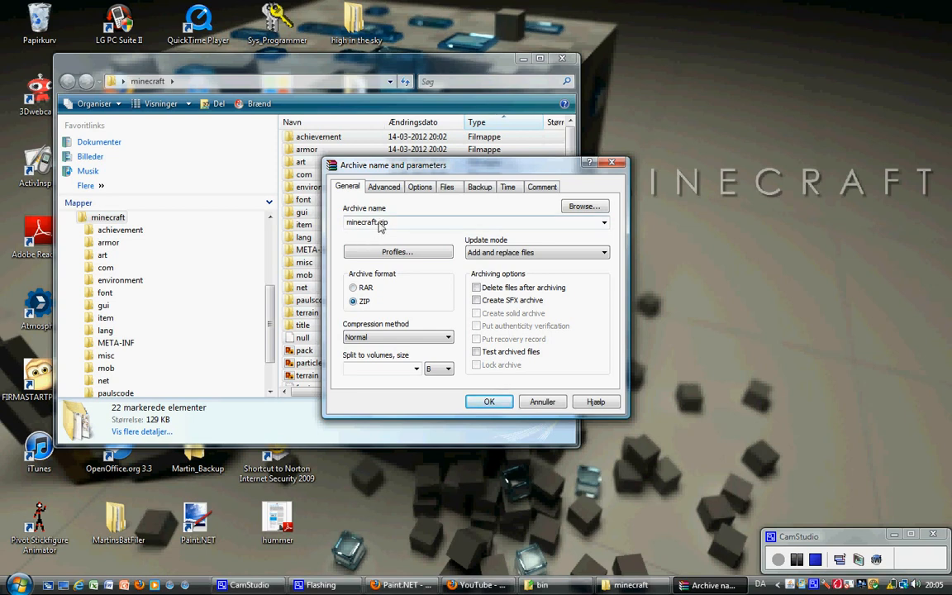
# Name the archive test.zip and create it in the minecraft folder.
pyautogui.doubleClick(376, 224)
pyautogui.click(376, 224)
pyautogui.press('BackSpace')
pyautogui.press('BackSpace')
pyautogui.press('BackSpace')
pyautogui.press('BackSpace')
pyautogui.press('BackSpace')
pyautogui.press('BackSpace')
pyautogui.press('BackSpace')
pyautogui.press('BackSpace')
pyautogui.press('BackSpace')
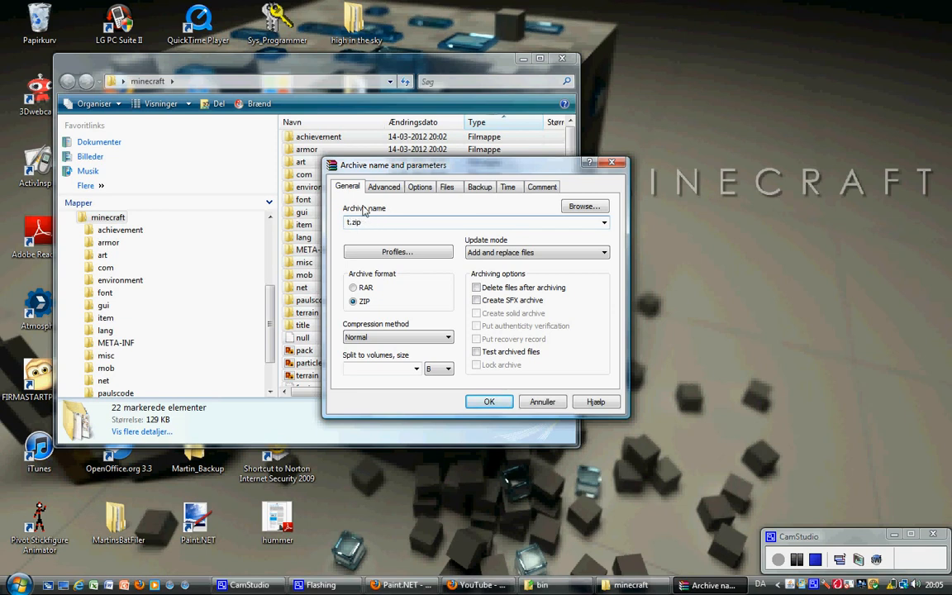
pyautogui.write('test')
pyautogui.click(489, 402)
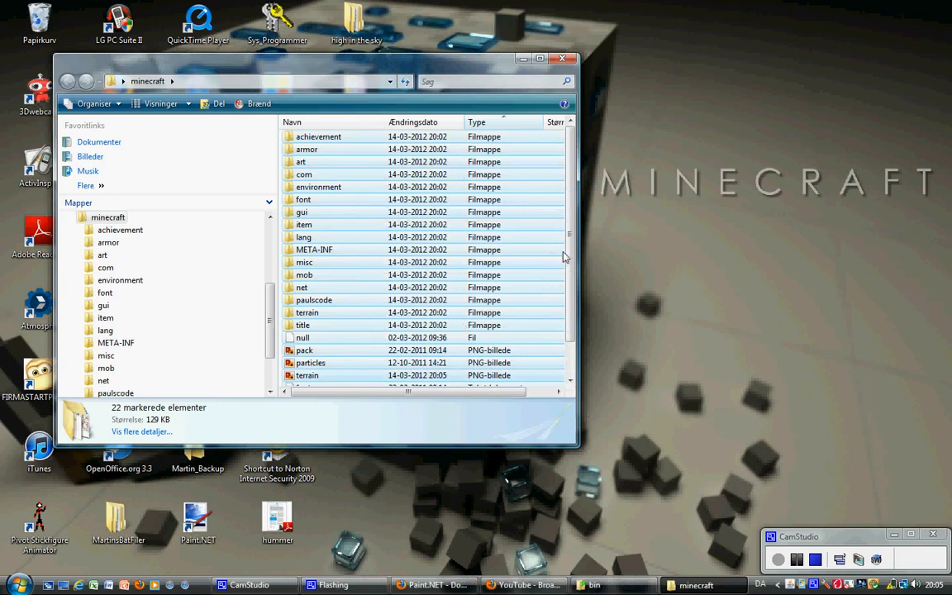
pyautogui.scroll(-1, 577, 310)
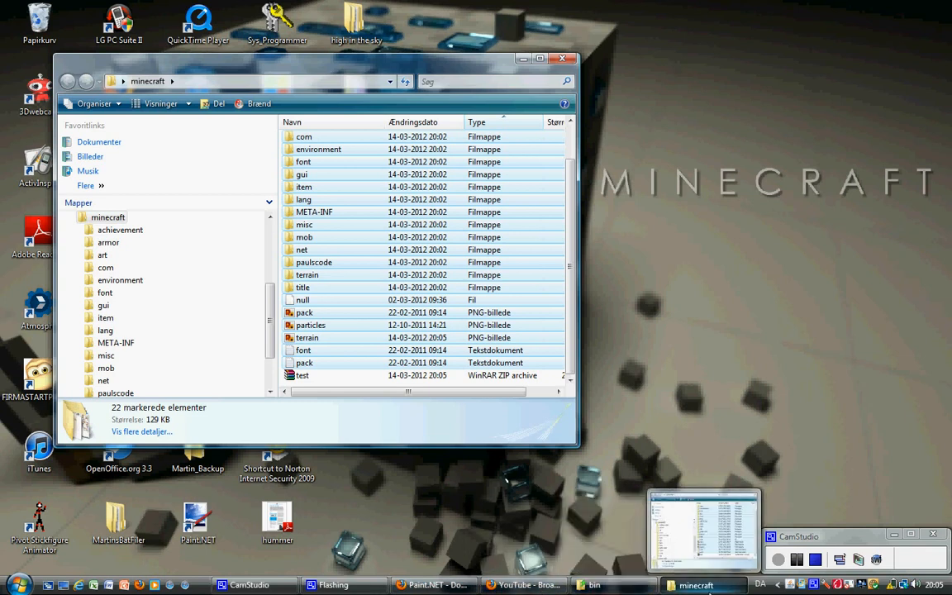
# Switch to the Minecraft game page in Firefox and open the texture pack folder from its texture pack selection.
pyautogui.click(425, 588)
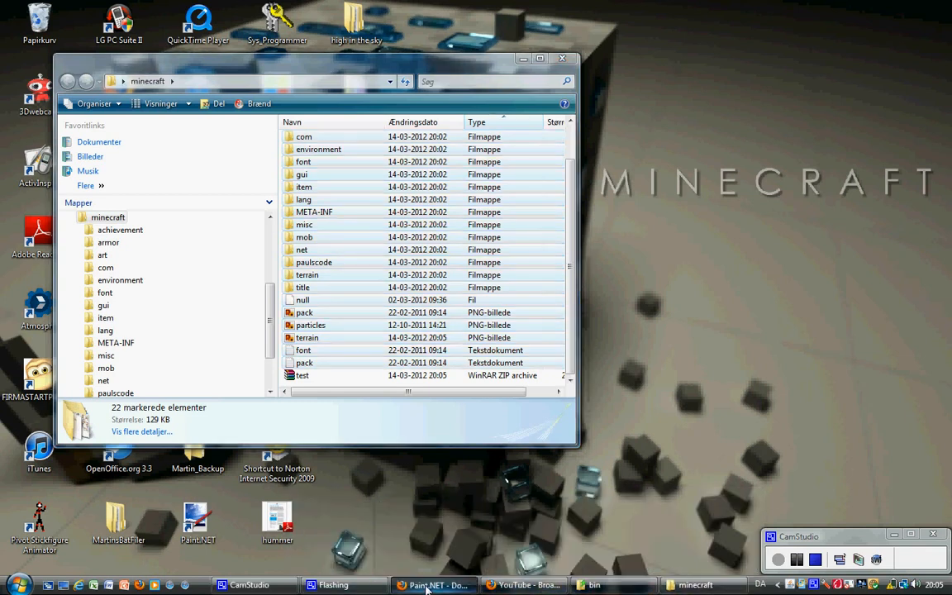
pyautogui.click(180, 14)
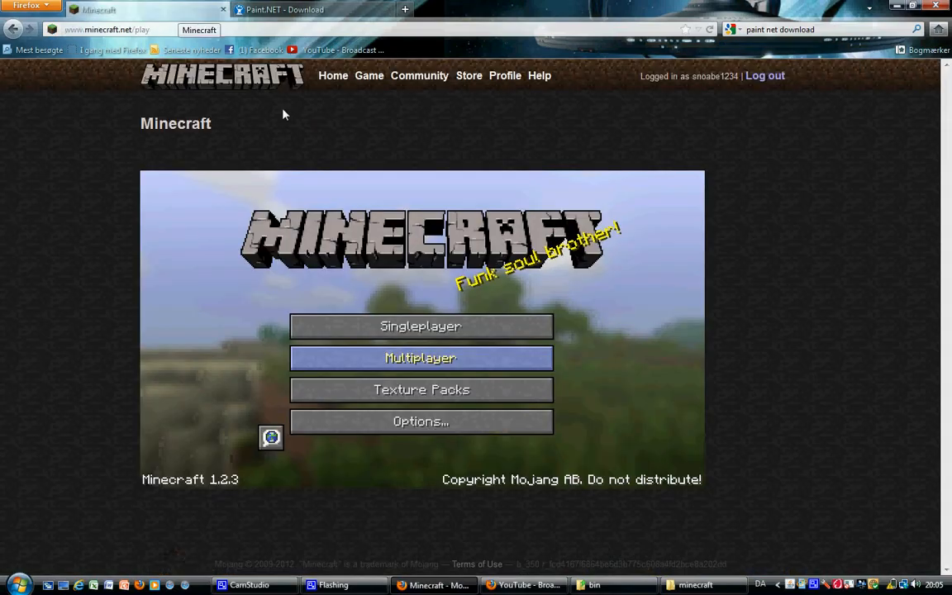
pyautogui.click(433, 399)
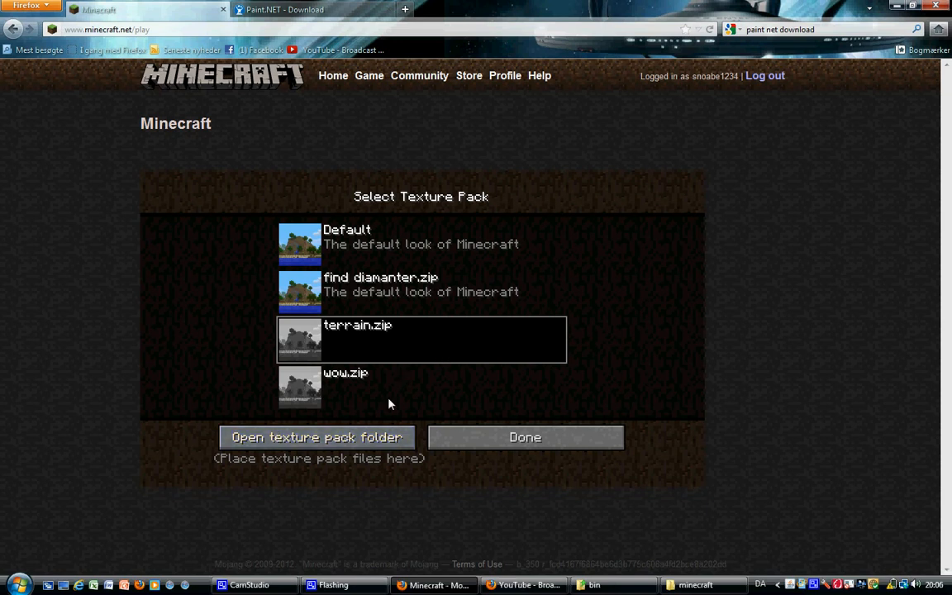
pyautogui.click(329, 446)
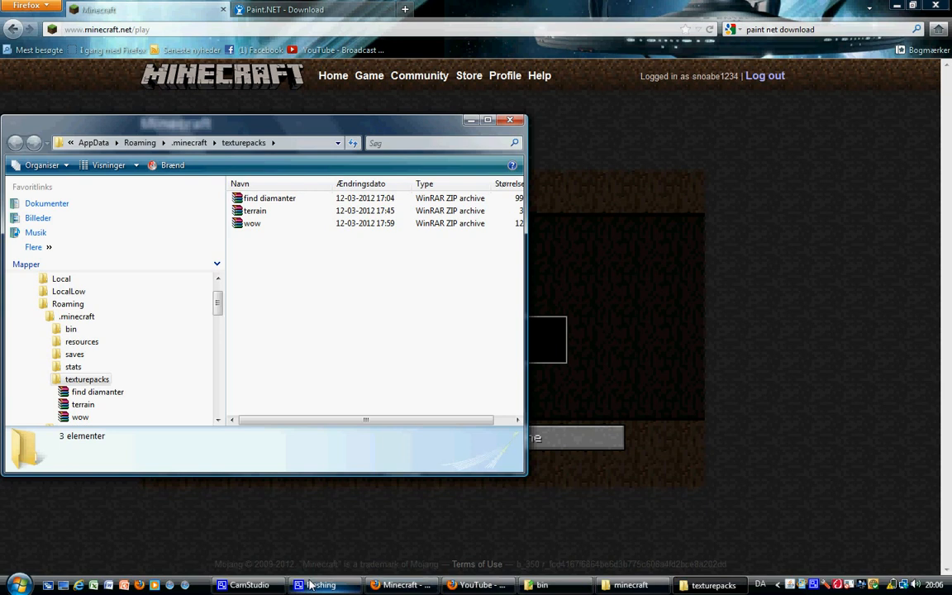
# Move the test ZIP archive from the minecraft folder into the texturepacks folder.
pyautogui.moveTo(536, 580)
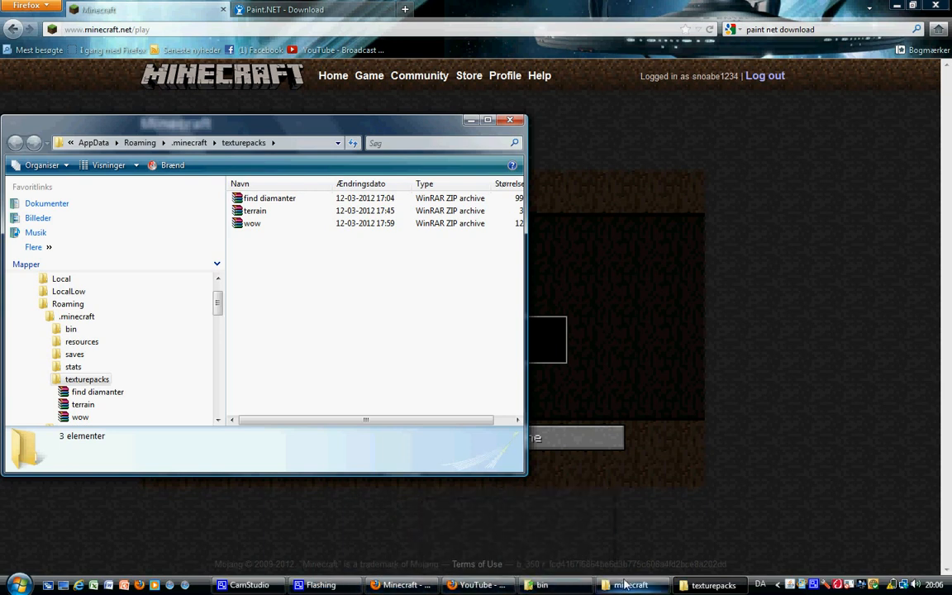
pyautogui.moveTo(628, 583)
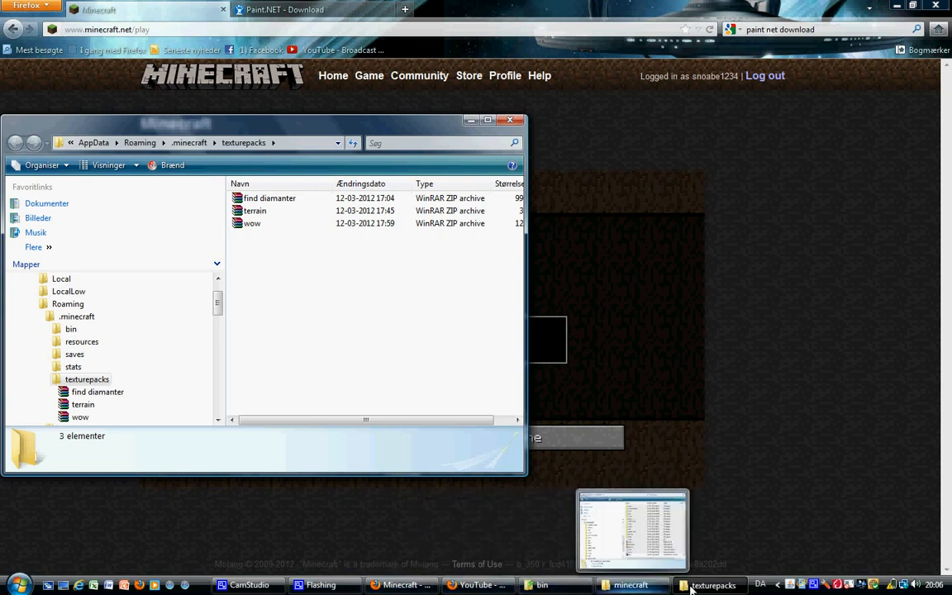
pyautogui.click(627, 585)
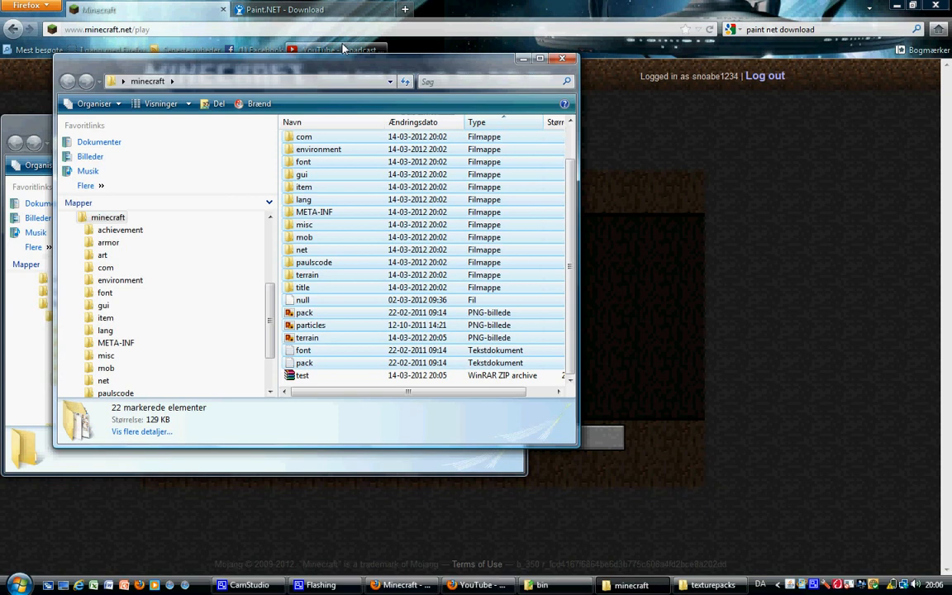
pyautogui.moveTo(346, 68); pyautogui.dragTo(792, 130)
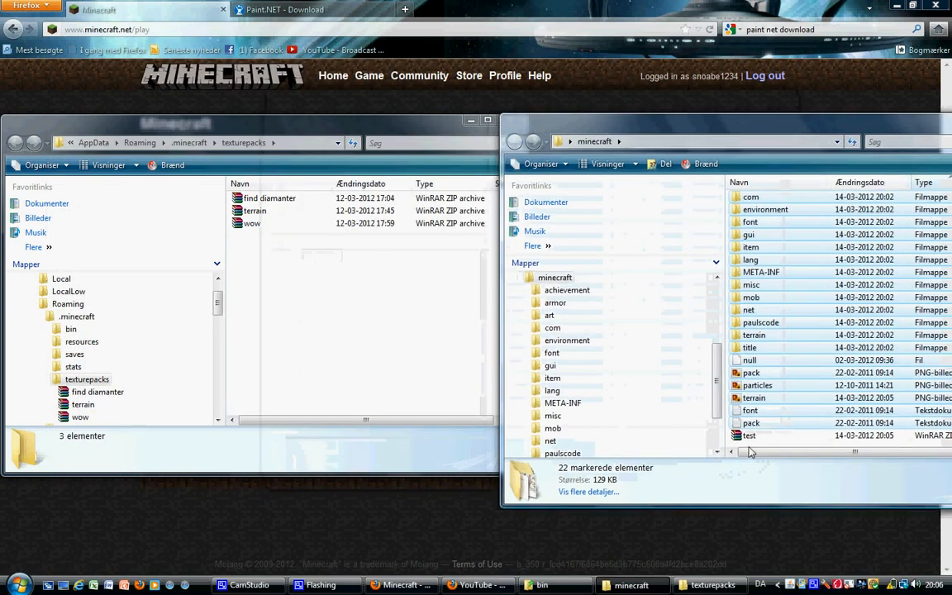
pyautogui.click(752, 438)
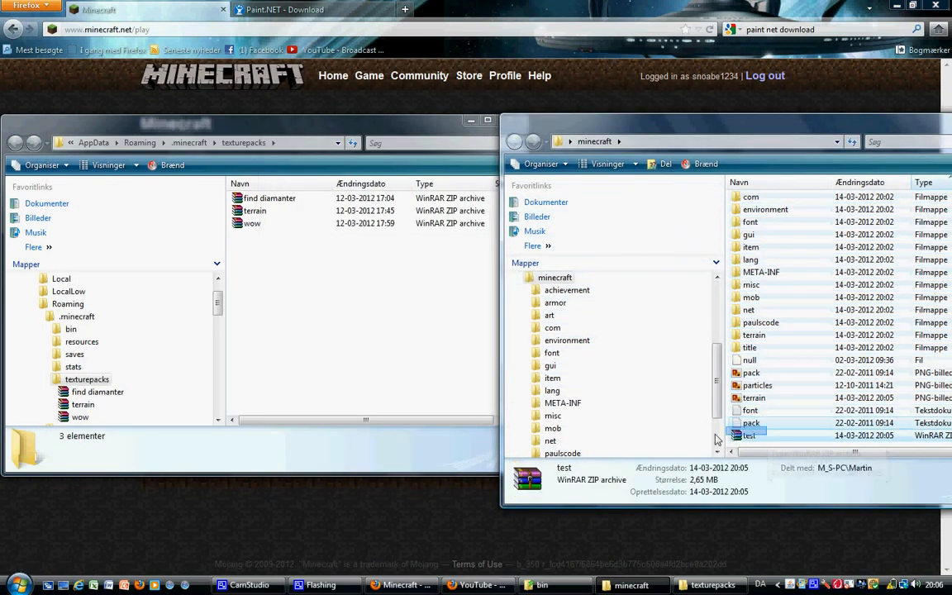
pyautogui.moveTo(754, 441); pyautogui.dragTo(272, 270)
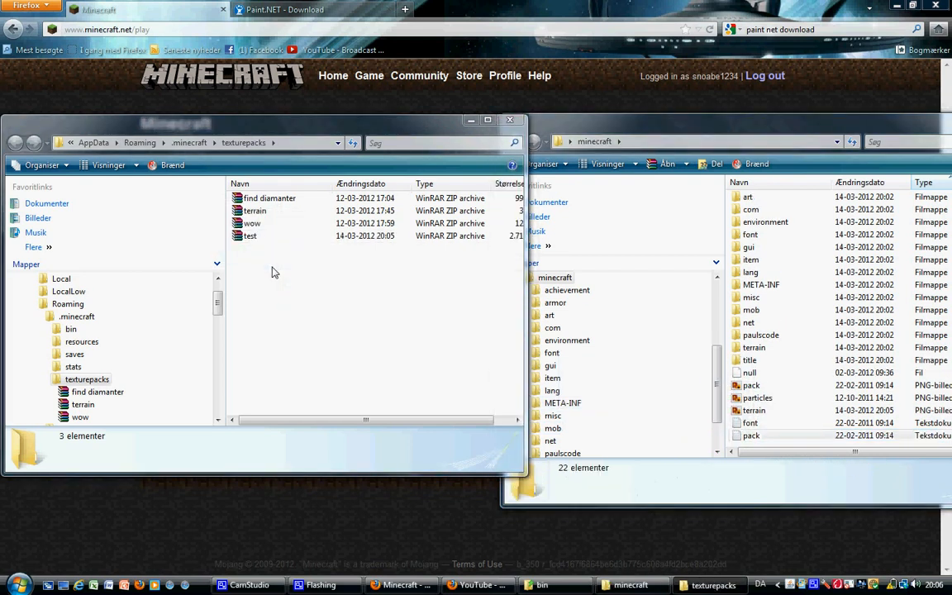
# Close both folder windows and choose test.zip as the Minecraft texture pack.
pyautogui.moveTo(854, 126); pyautogui.dragTo(718, 126)
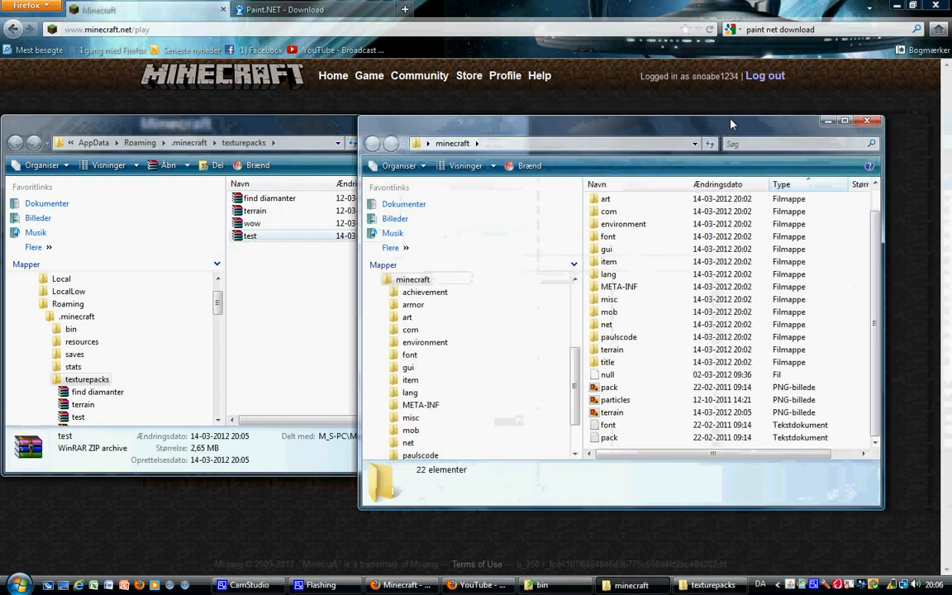
pyautogui.click(873, 122)
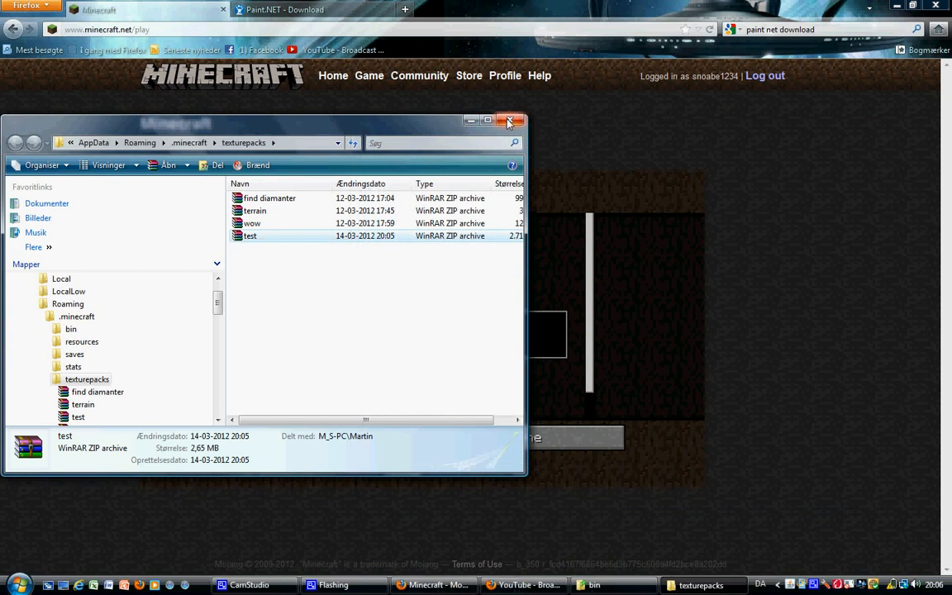
pyautogui.click(509, 122)
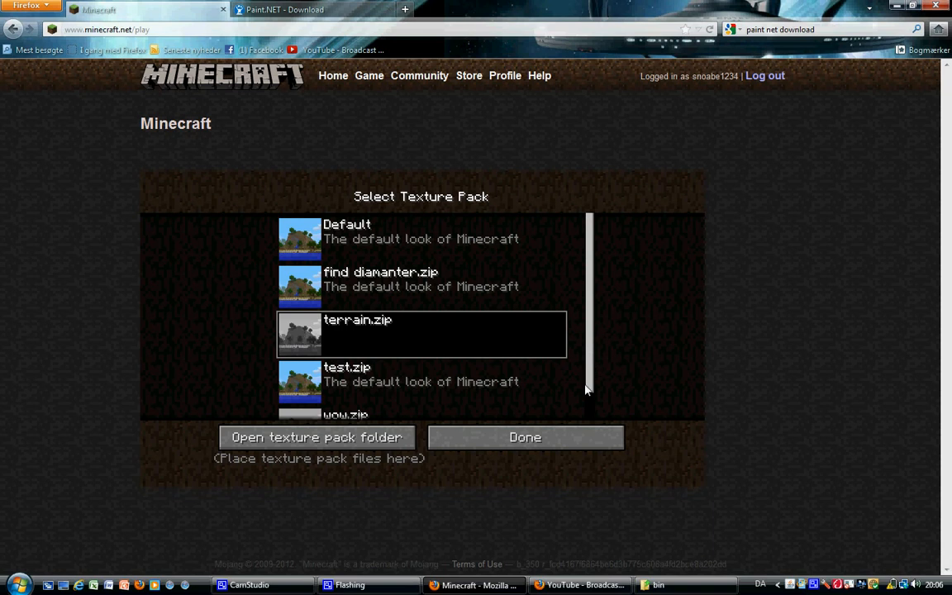
pyautogui.click(378, 384)
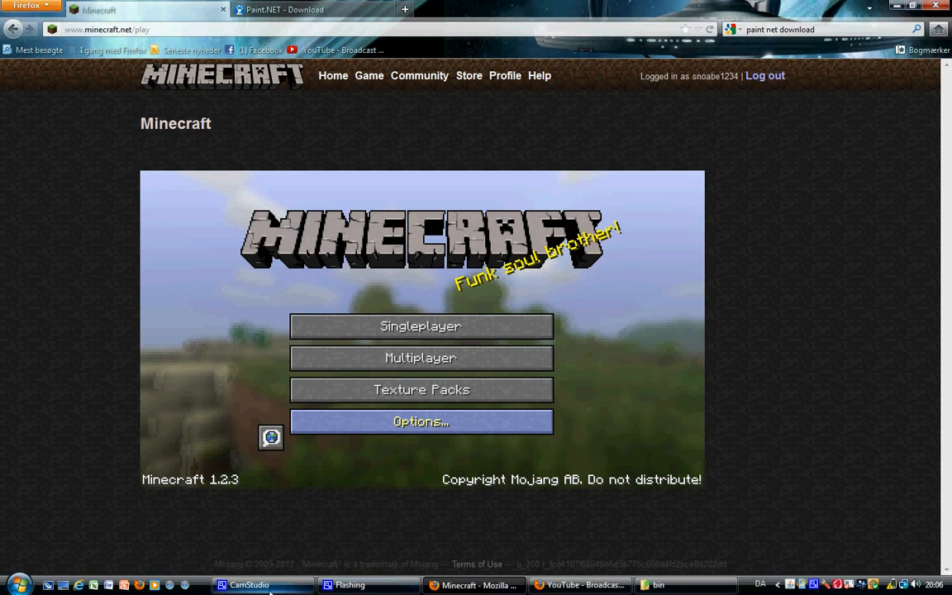
# Load the Creative Mode world m in singleplayer with the custom texture pack.
pyautogui.moveTo(270, 592)
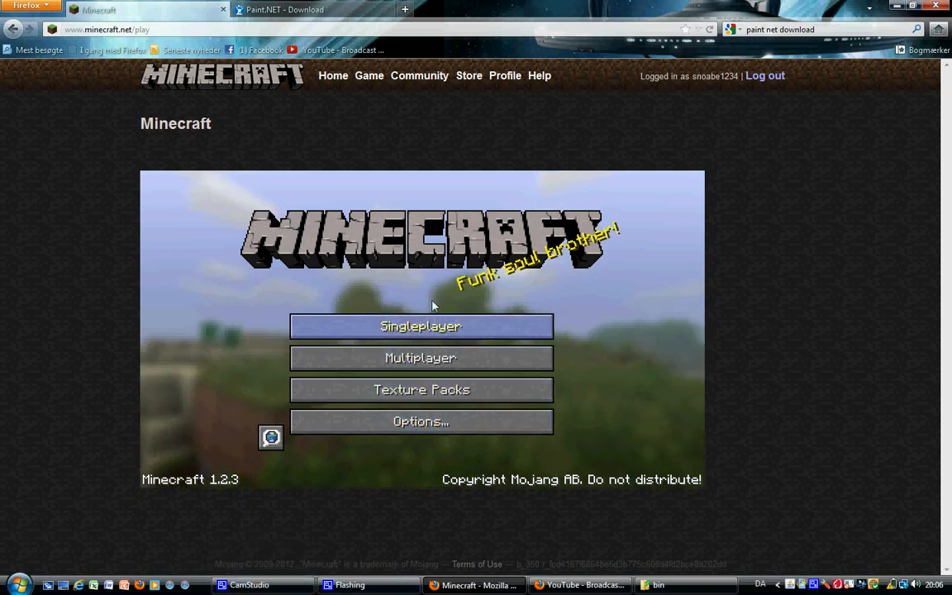
pyautogui.click(394, 326)
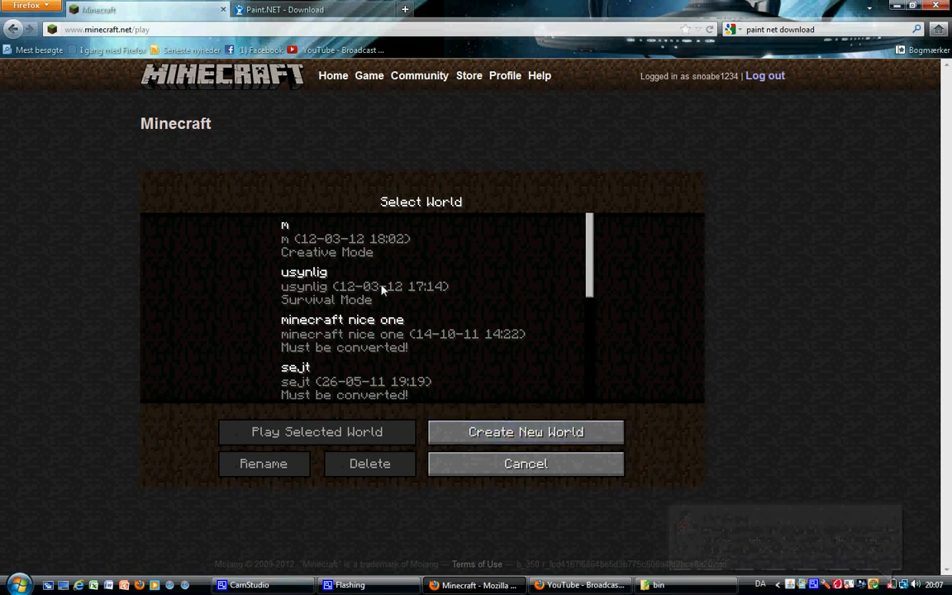
pyautogui.click(365, 235)
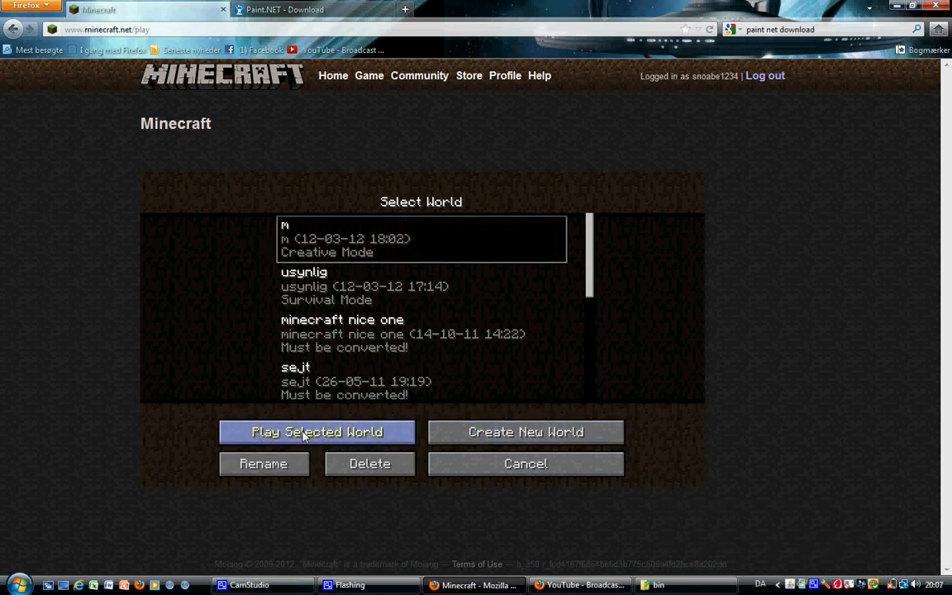
pyautogui.click(314, 430)
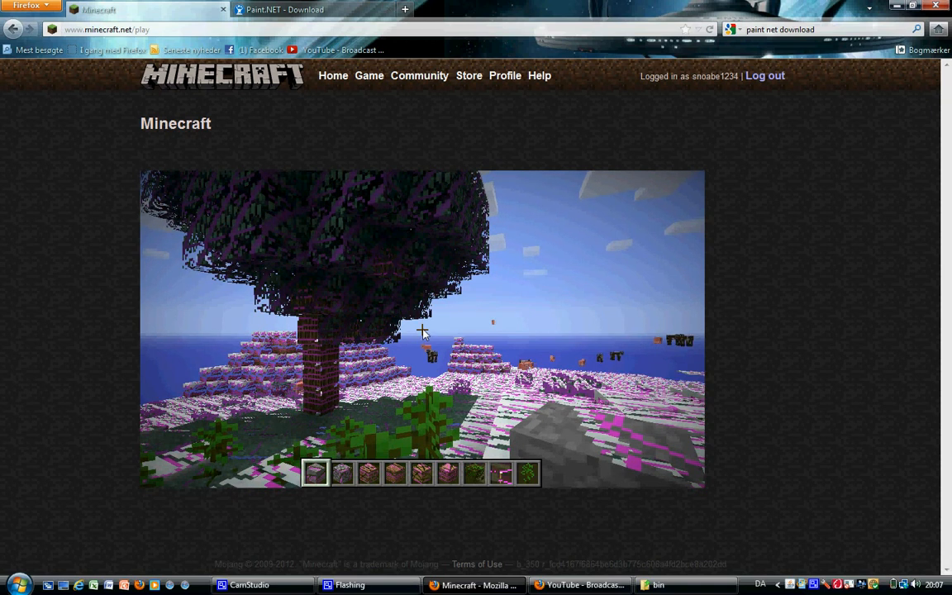
pyautogui.click(272, 587)
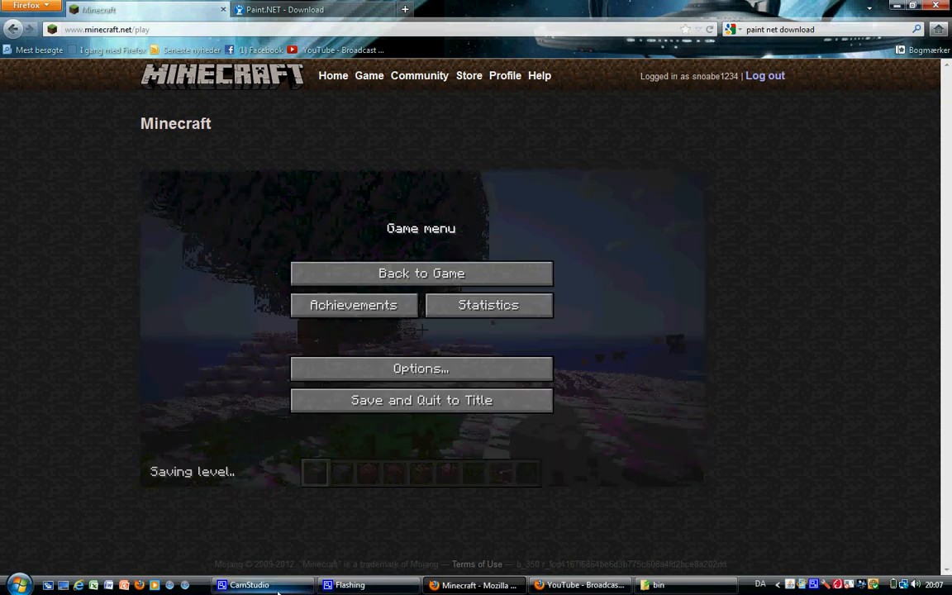